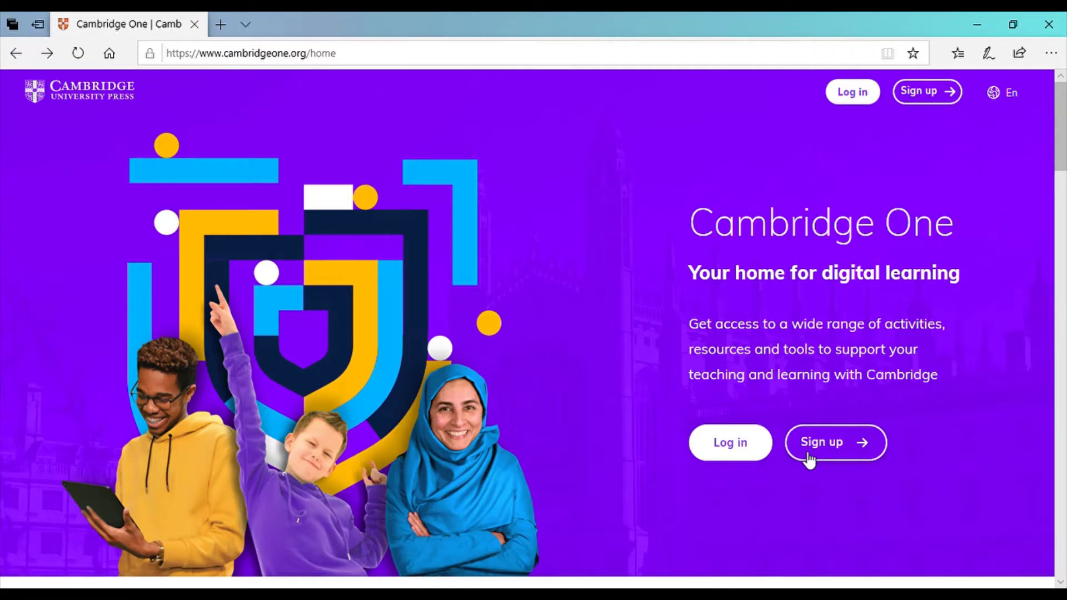
Step: Start a new Cambridge One account with the Teacher role and continue to the registration form
click(808, 459)
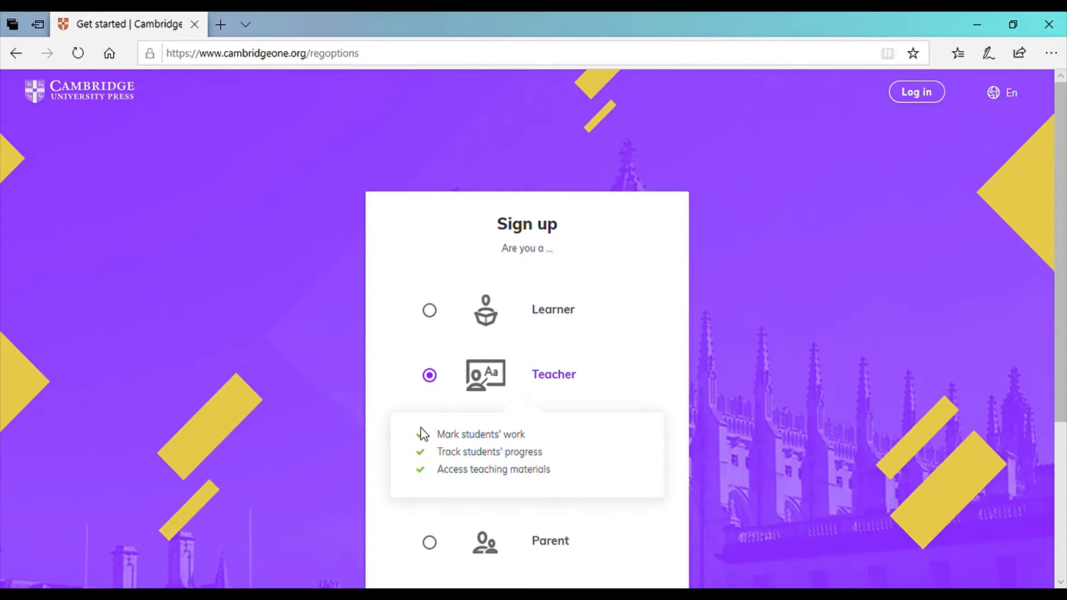
scroll(423, 434, down, 3)
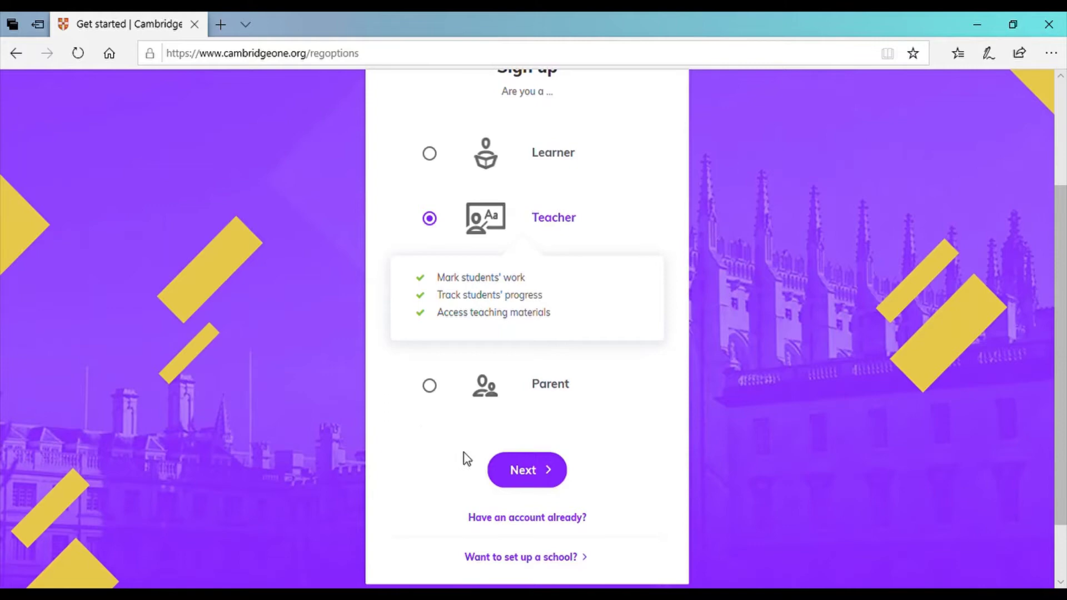
click(511, 471)
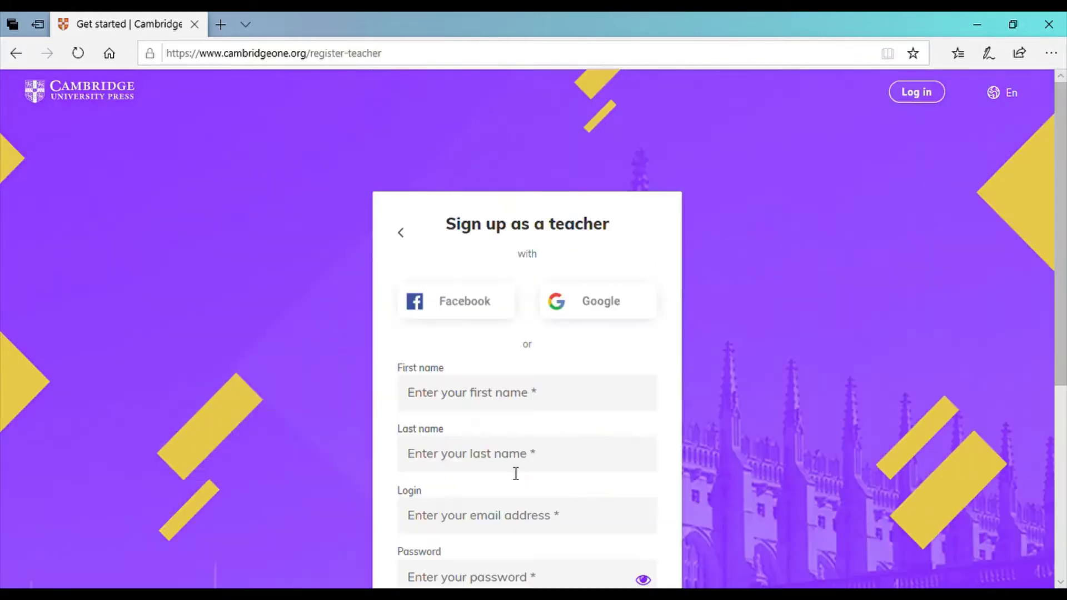
scroll(516, 474, down, 2)
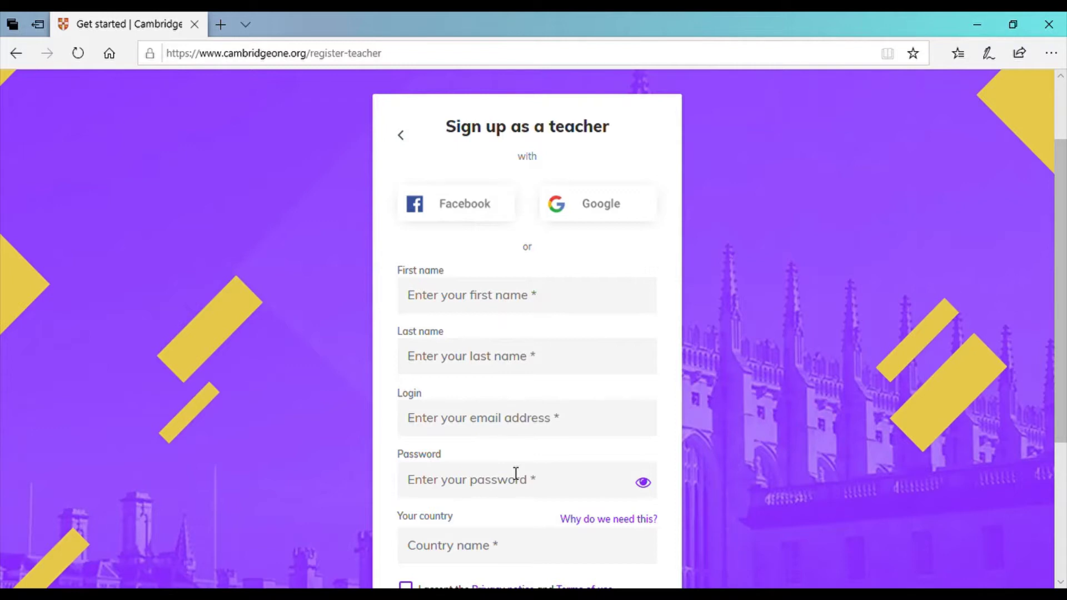
Step: Enter the teacher's first name, last name, login e-mail address and account password
click(535, 311)
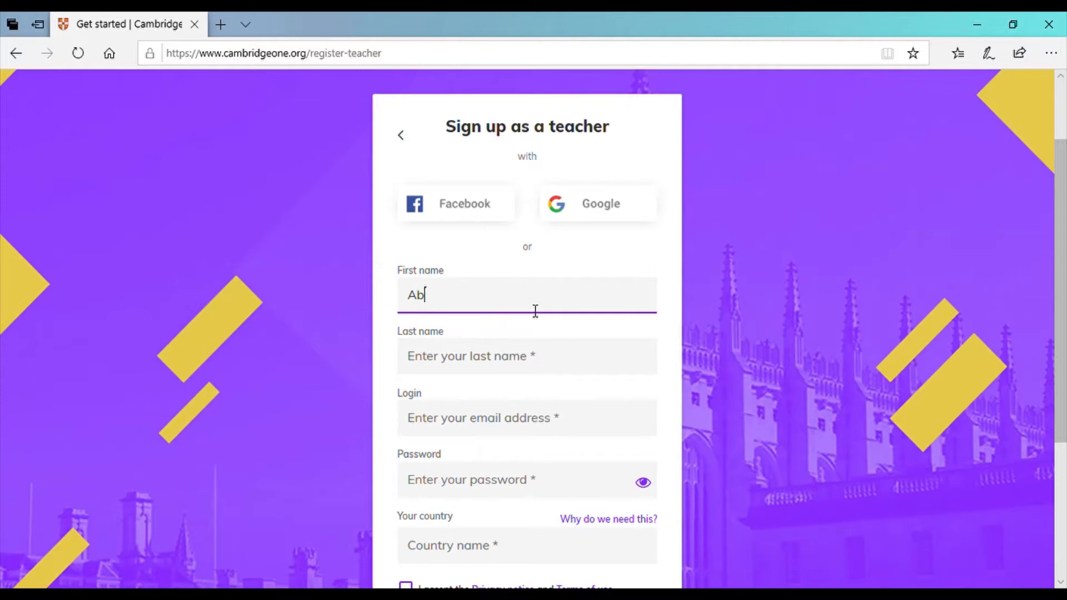
key(Tab)
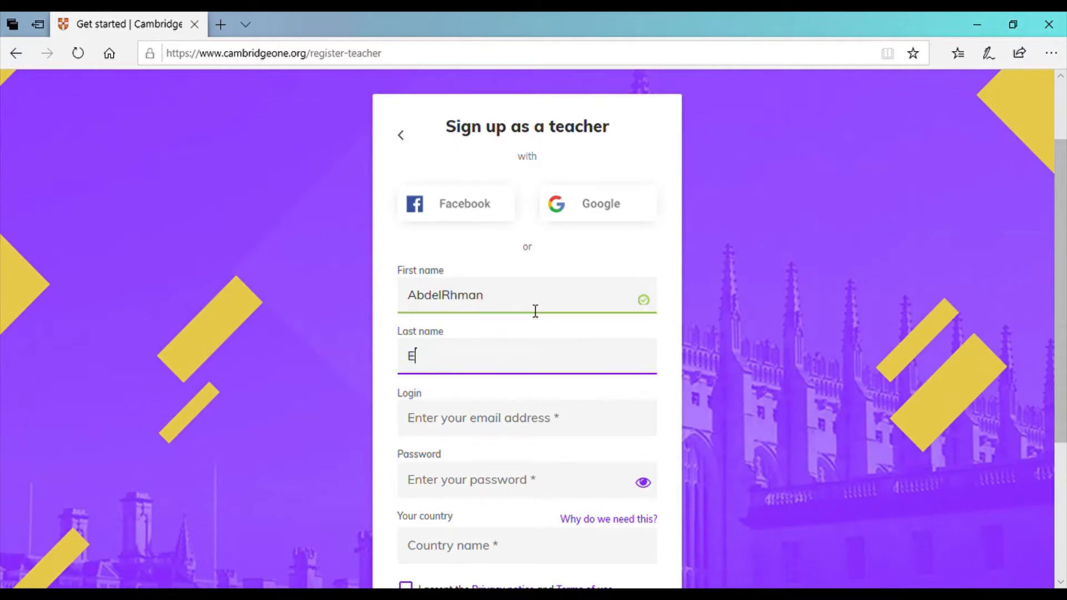
key(Tab)
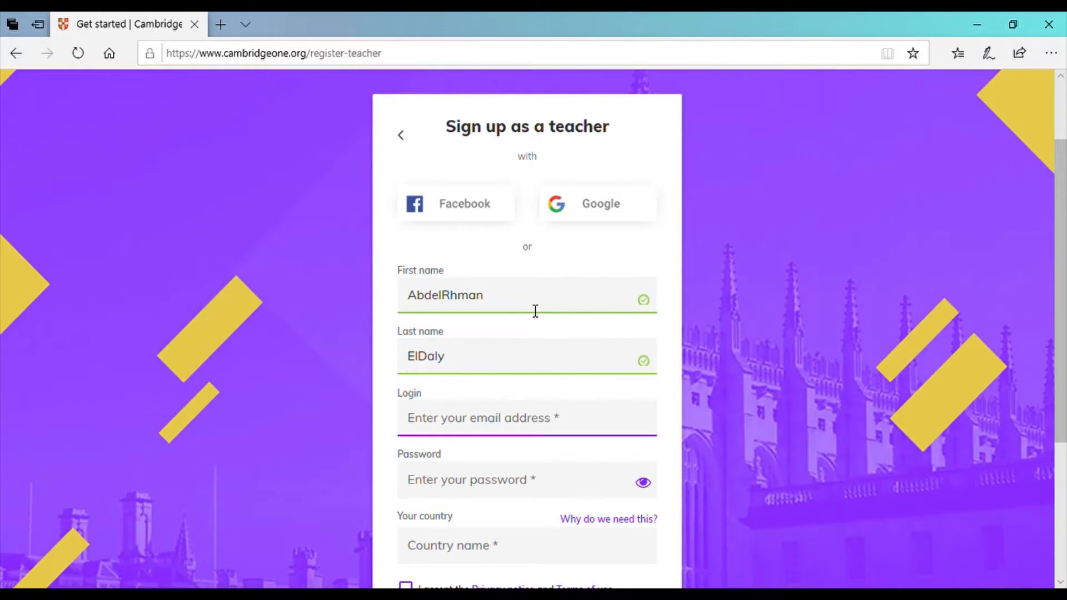
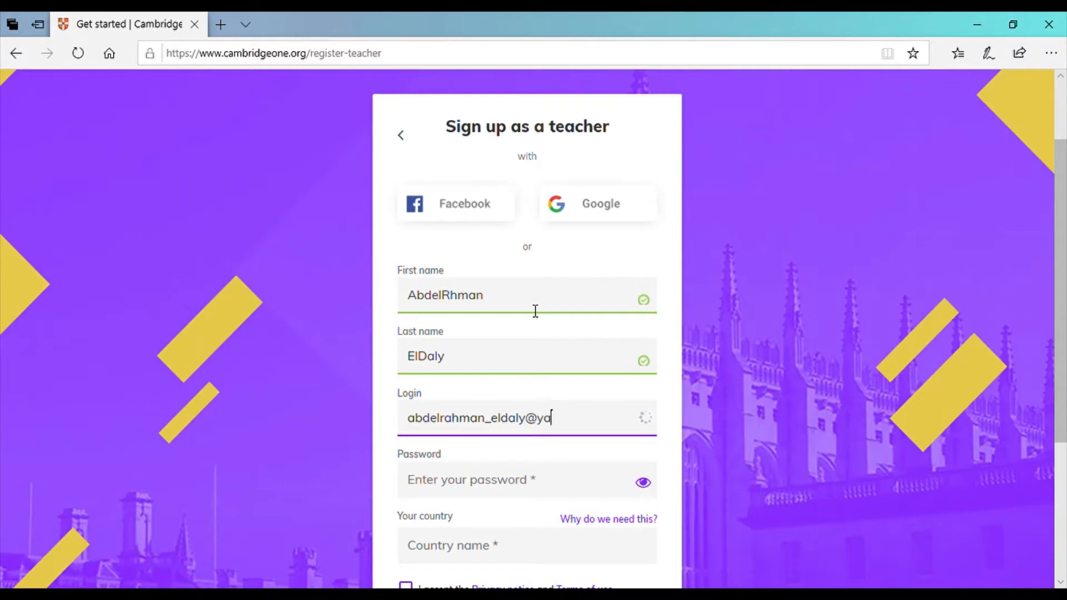
key(Tab)
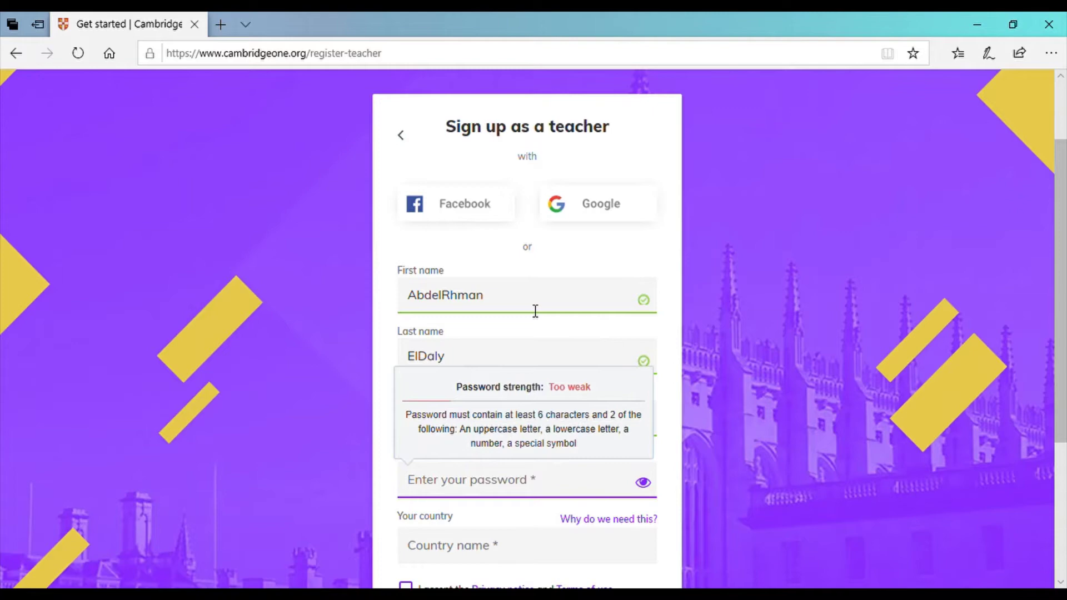
text(•••••••)
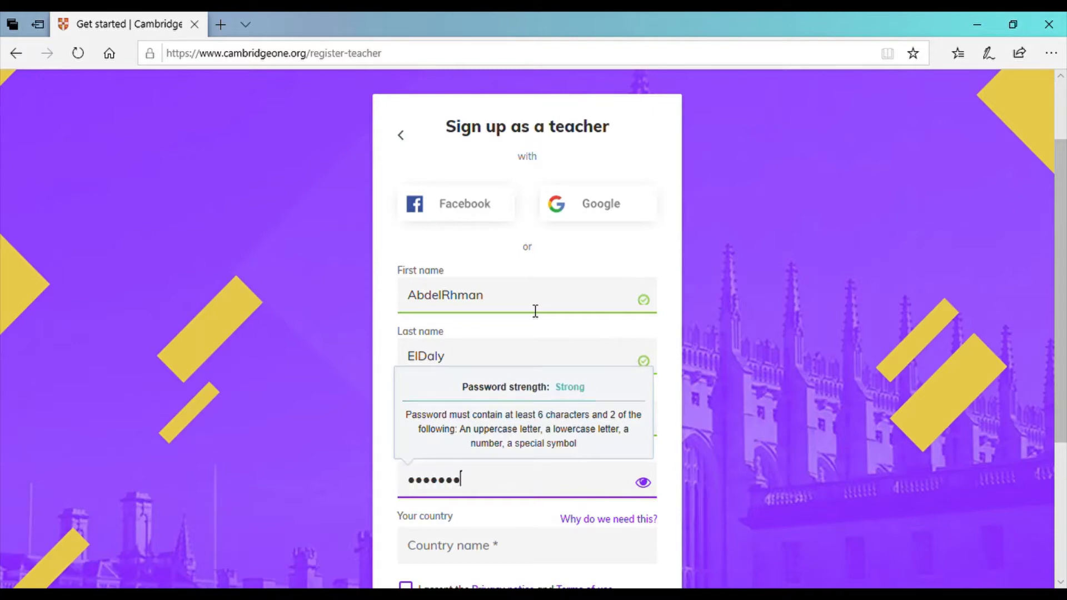
text(••••)
Step: Accept the Privacy notice and Terms of use, leaving e-mail updates unchecked
scroll(535, 310, down, 3)
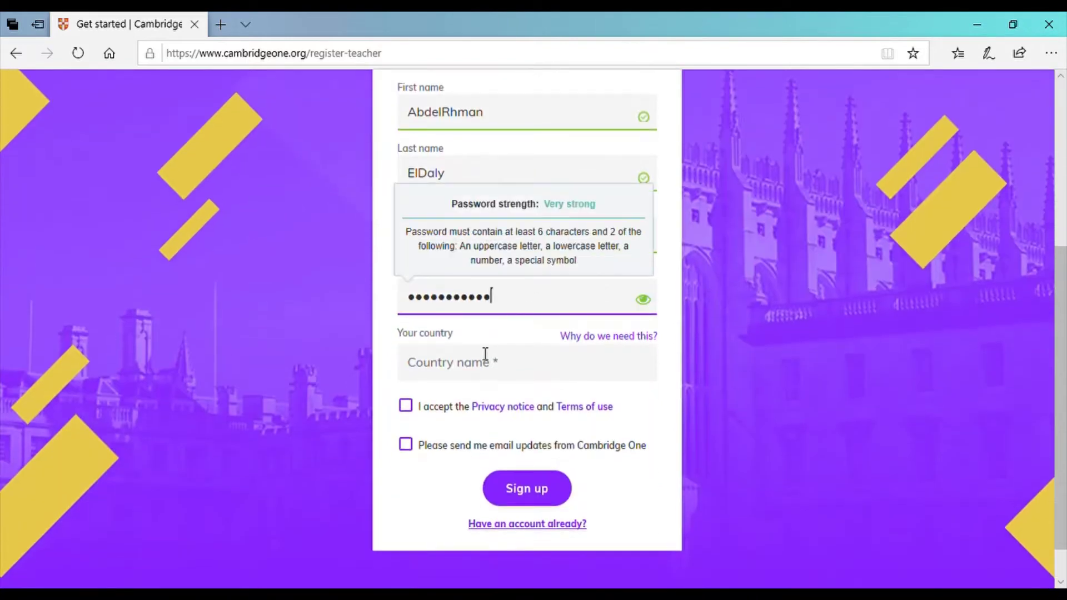
click(406, 407)
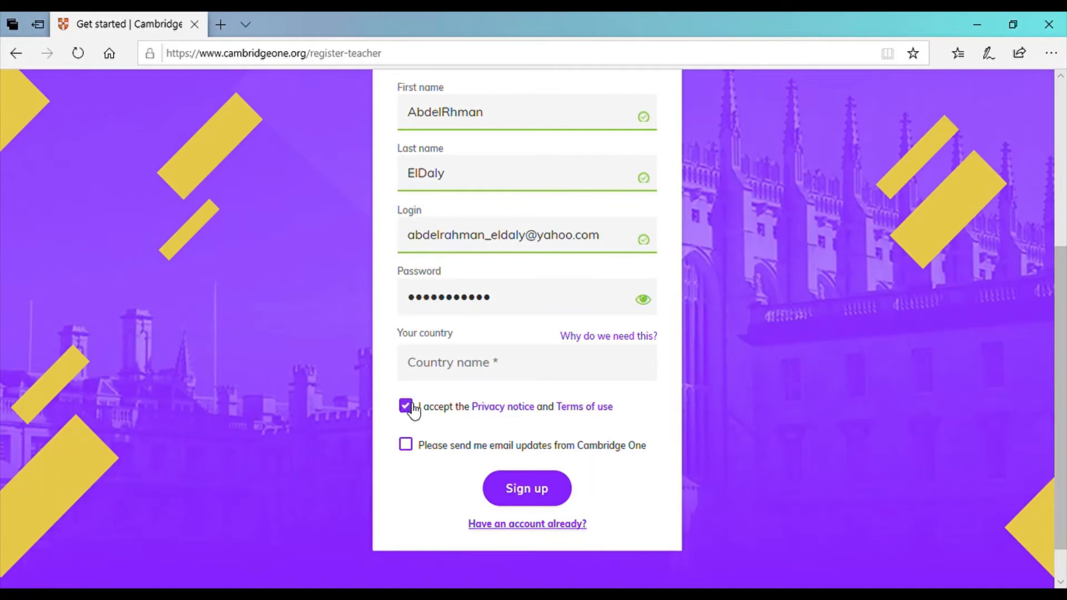
click(412, 445)
click(412, 445)
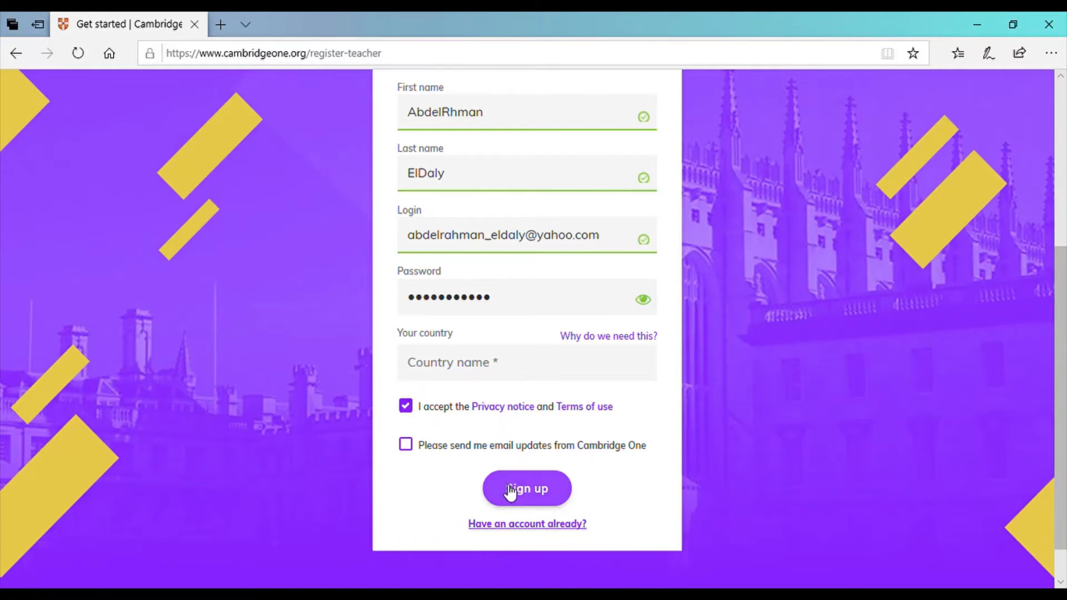
Step: After the form flags the missing country, set Country to Egypt, re-accept the privacy terms and resubmit
click(510, 491)
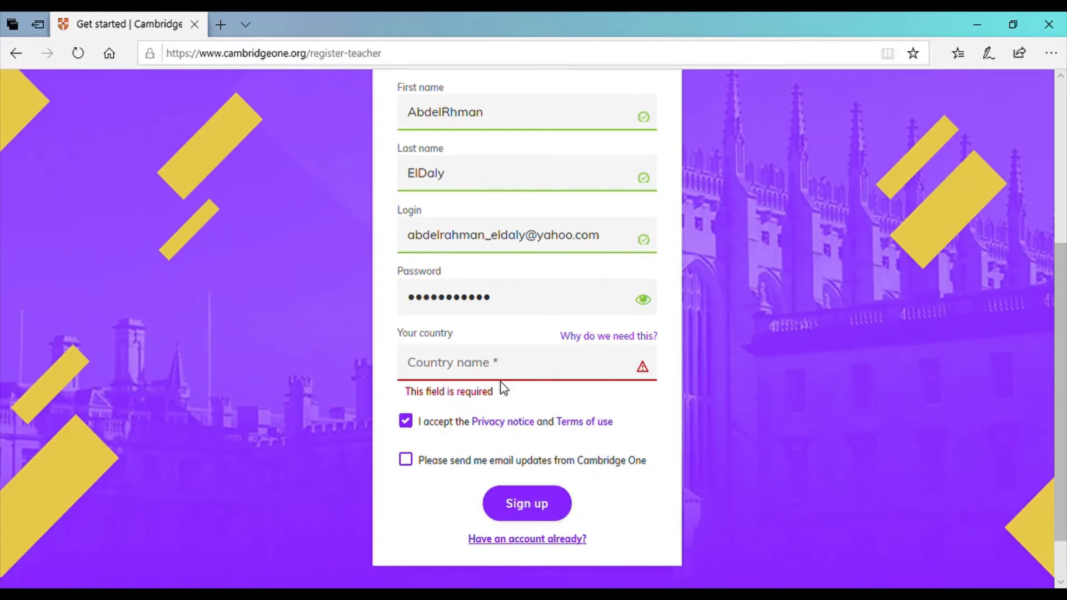
click(494, 368)
text(Egy)
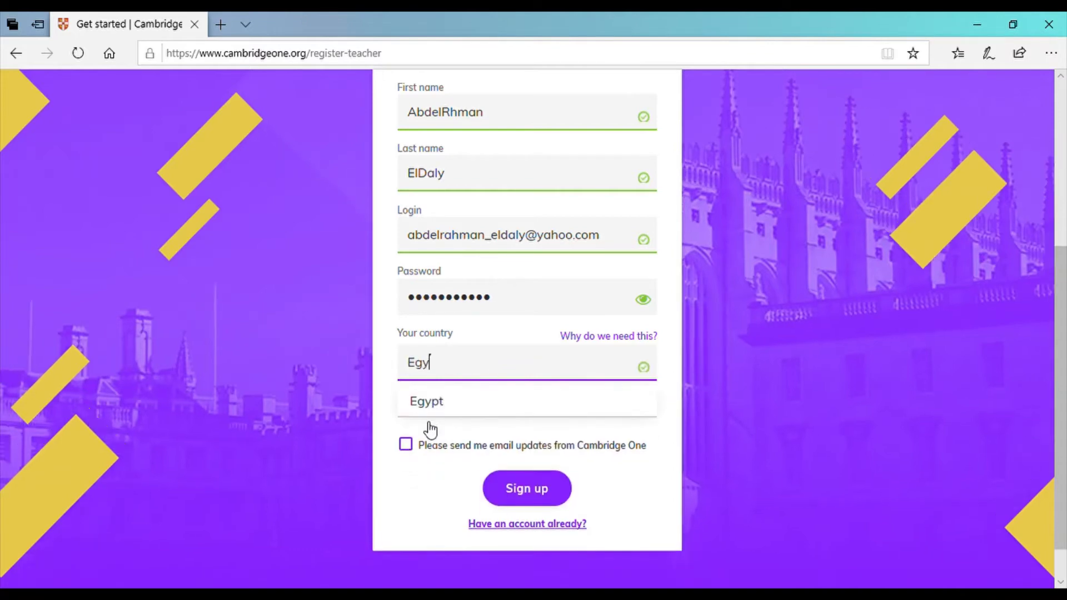
click(430, 430)
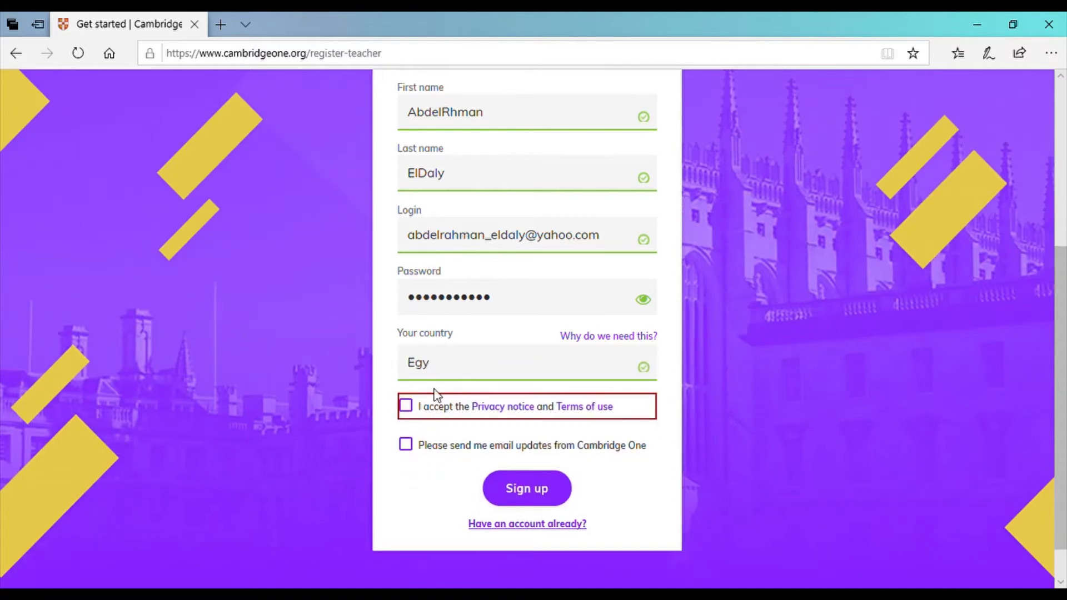
click(448, 373)
text(pt)
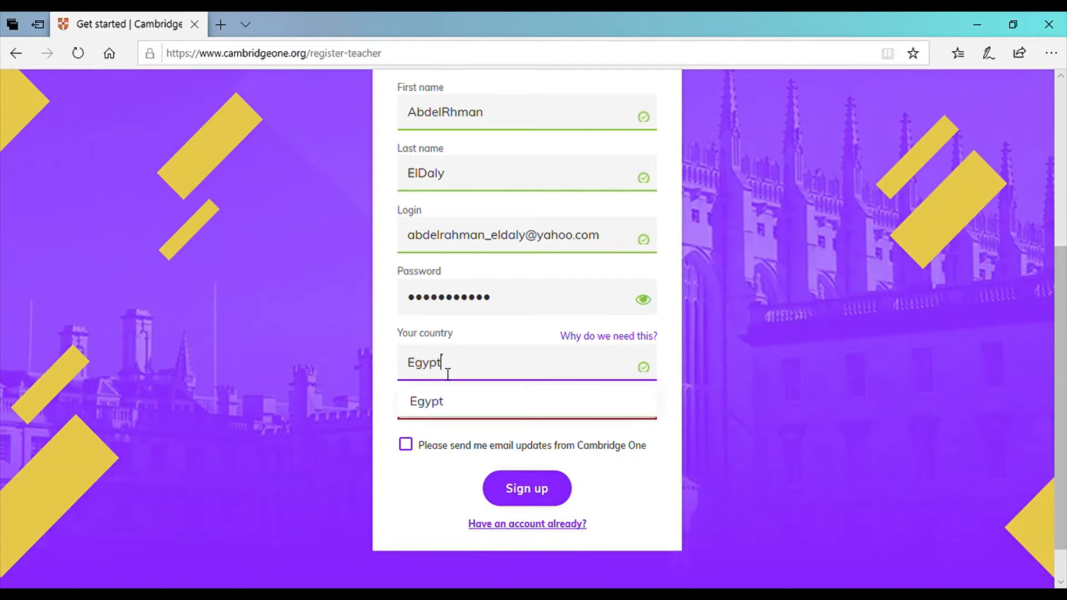
click(434, 404)
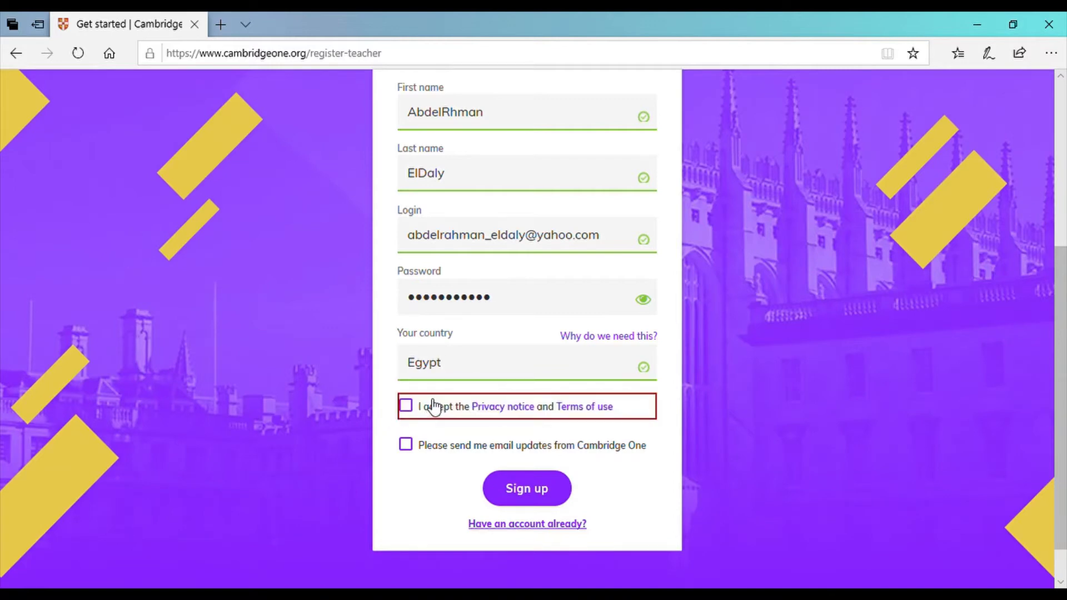
click(411, 410)
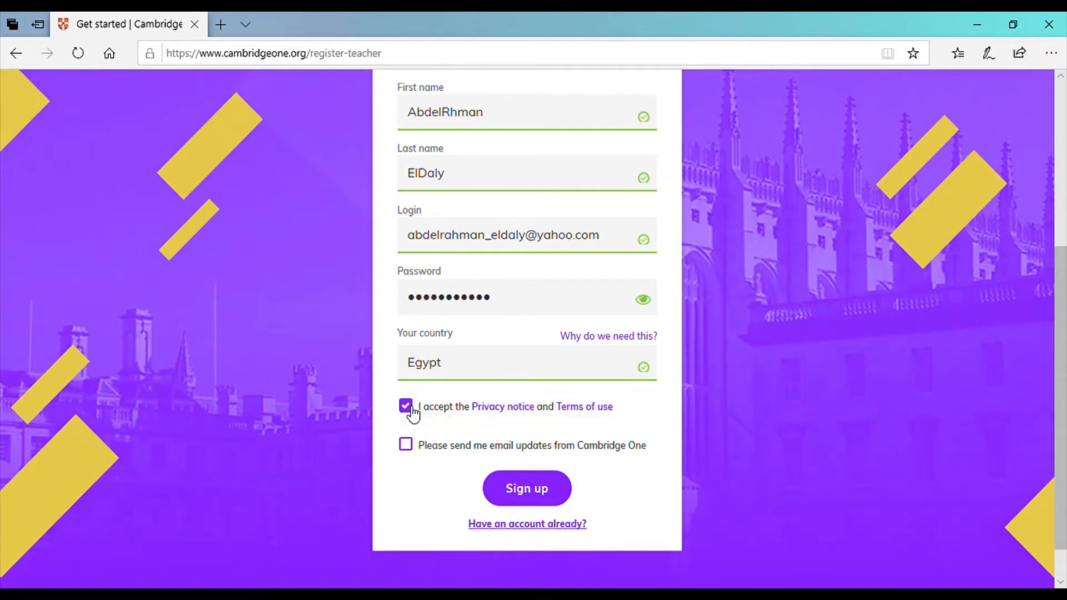
click(529, 489)
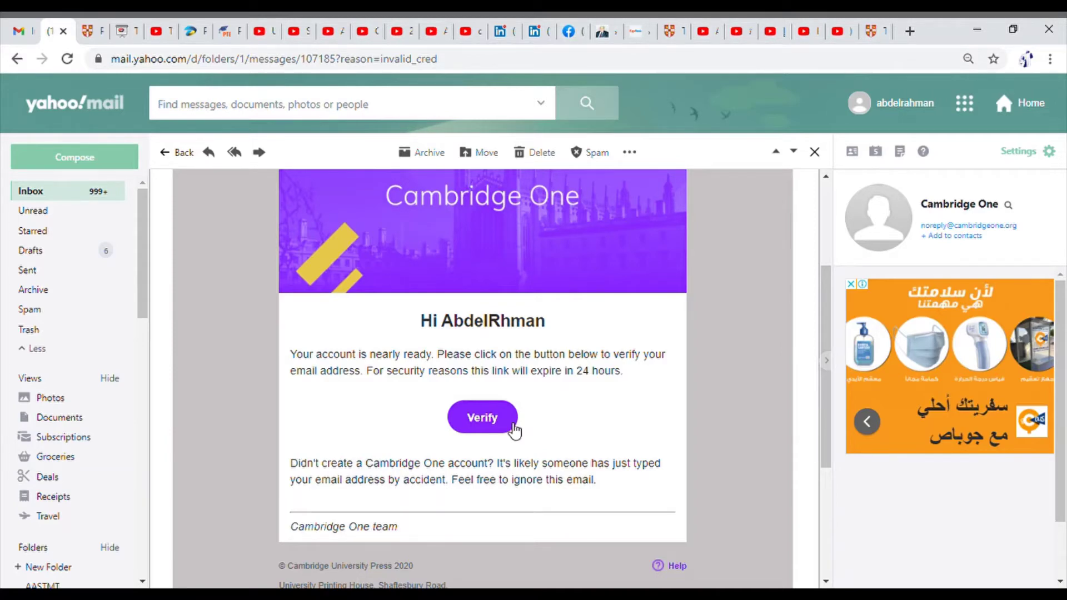
Step: Follow the Verify link in the 'Verify your new Cambridge One account' email
scroll(514, 430, up, 3)
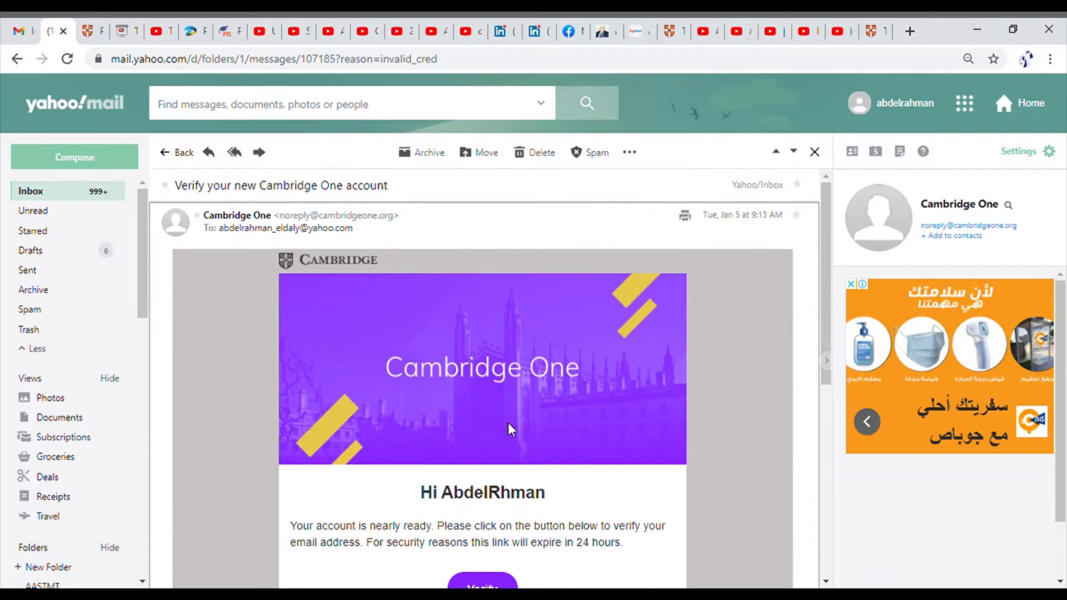
scroll(507, 422, down, 3)
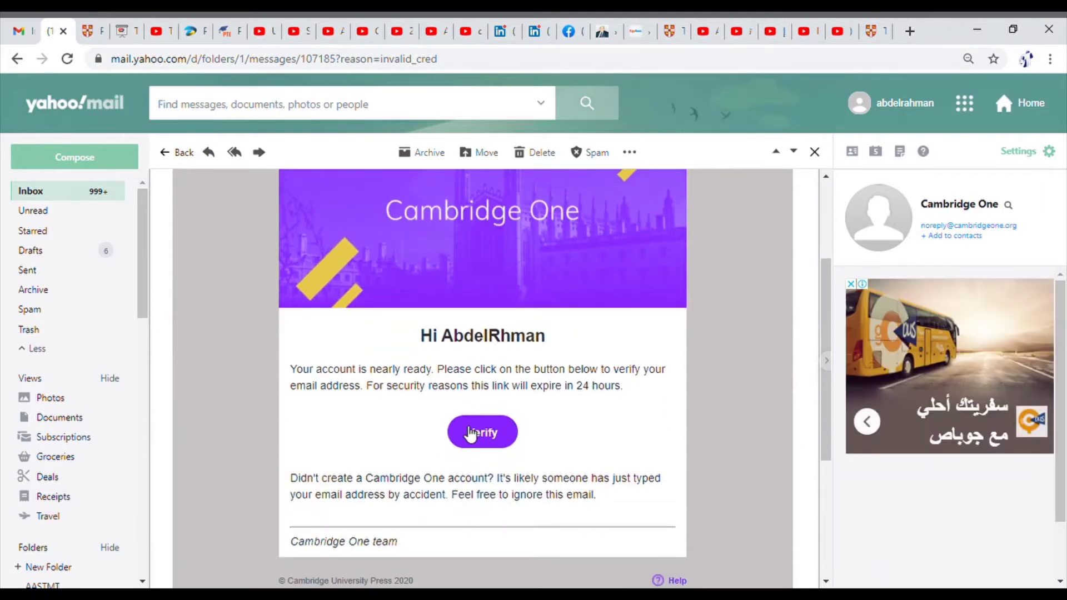
click(472, 432)
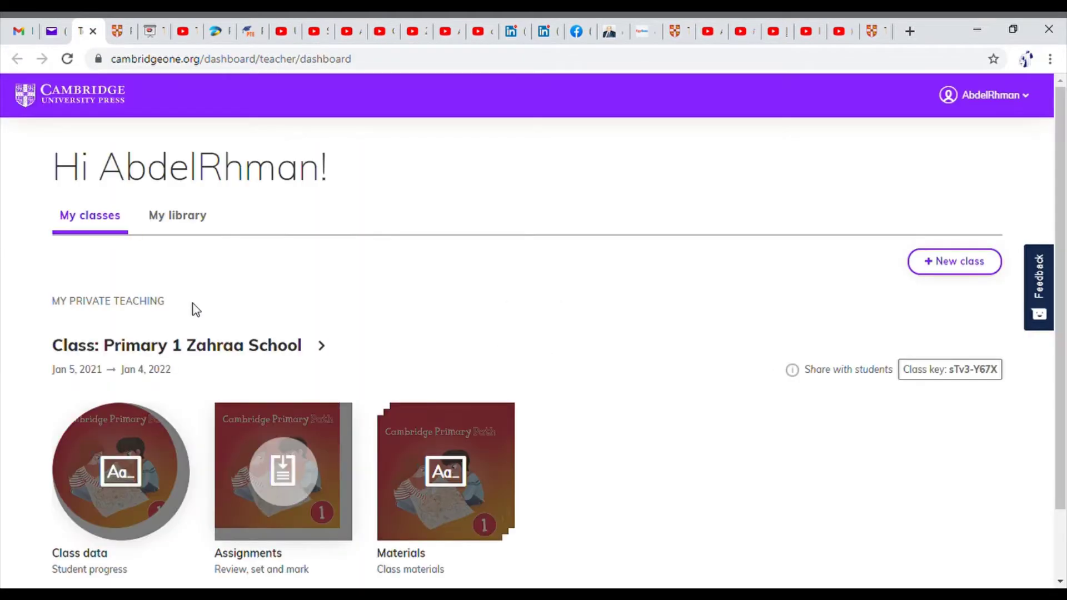
Step: Select the class key on the dashboard, then open the Primary 1 Zahraa School Materials
scroll(195, 310, down, 2)
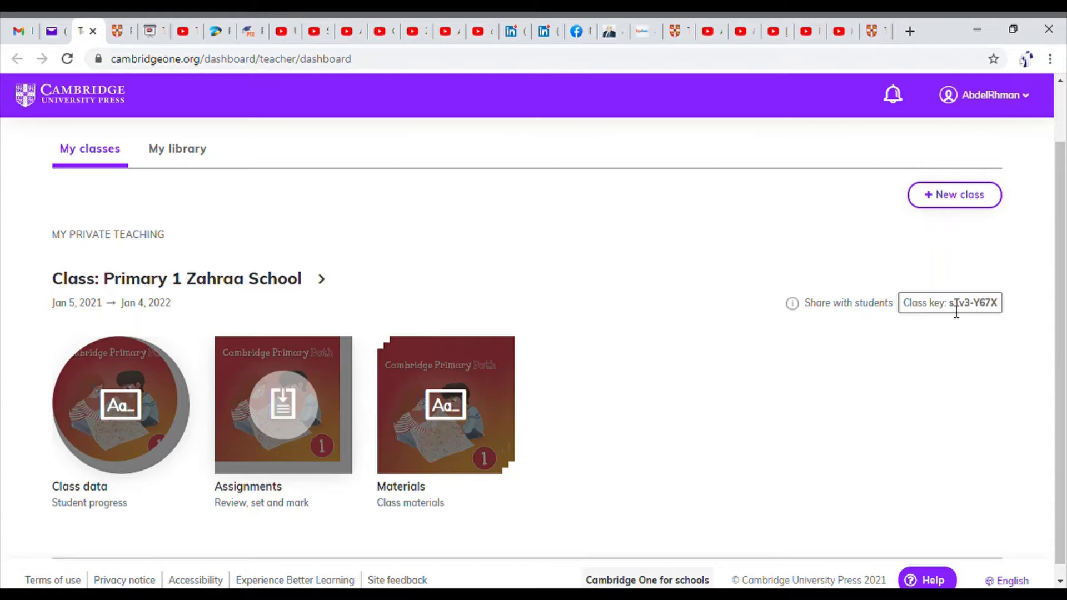
drag(950, 310, 1000, 307)
click(463, 437)
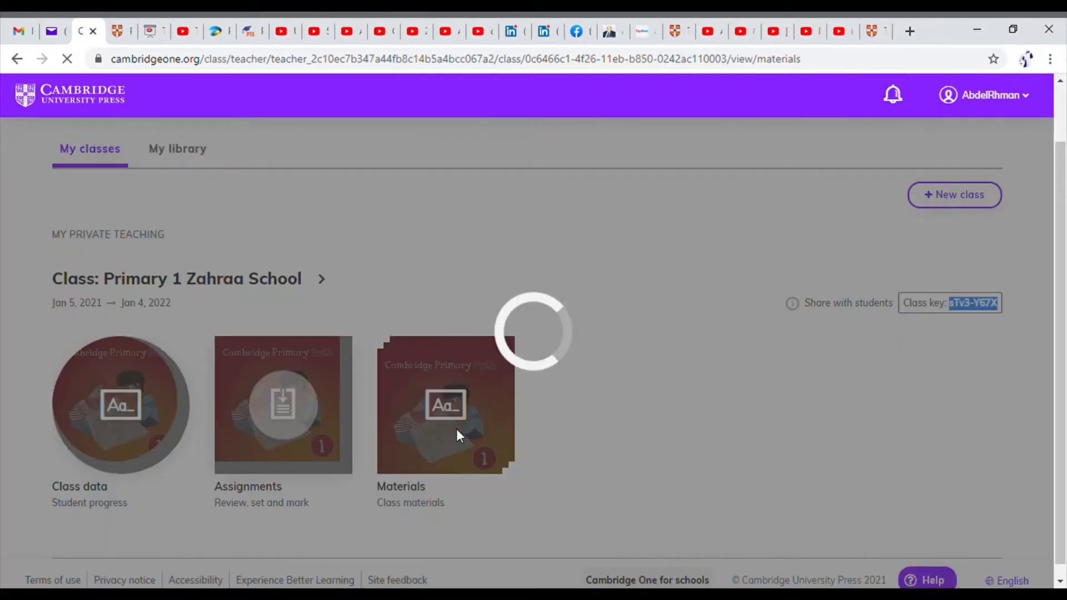
Step: Scroll down to the Cambridge Primary Path Level 1 material tiles in the Materials tab
scroll(457, 431, down, 3)
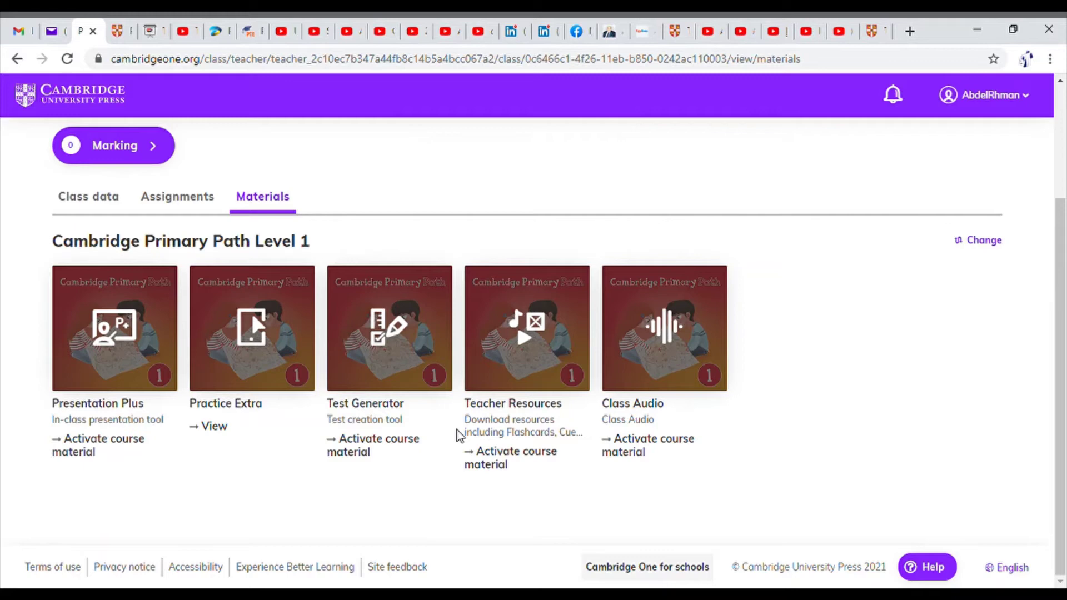
Step: Open Practice Extra's Key Words 1 activity and start playing its exercise video
click(220, 329)
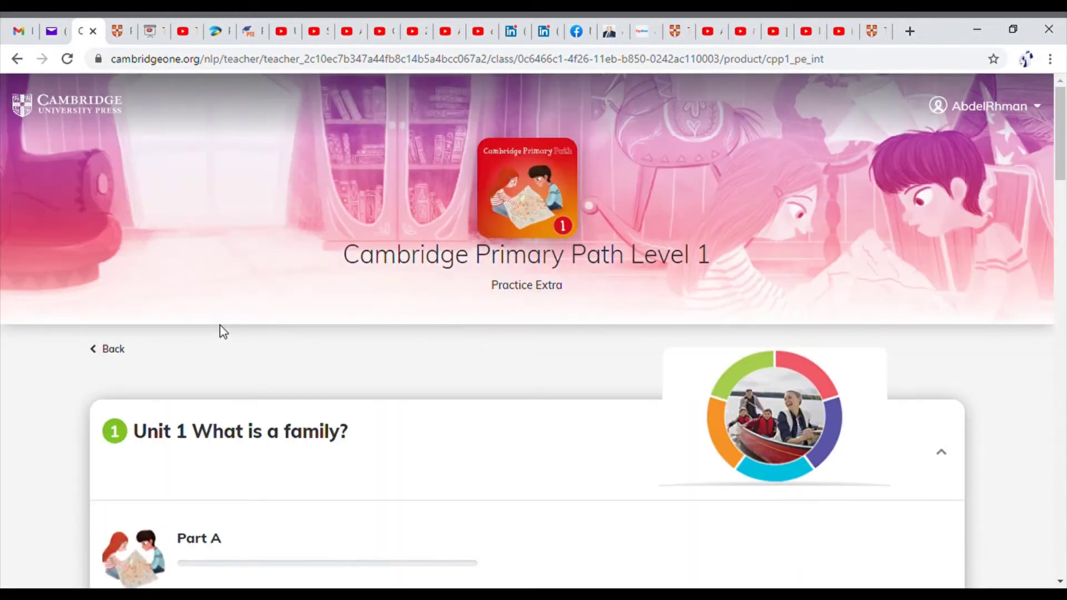
scroll(220, 329, down, 3)
click(203, 429)
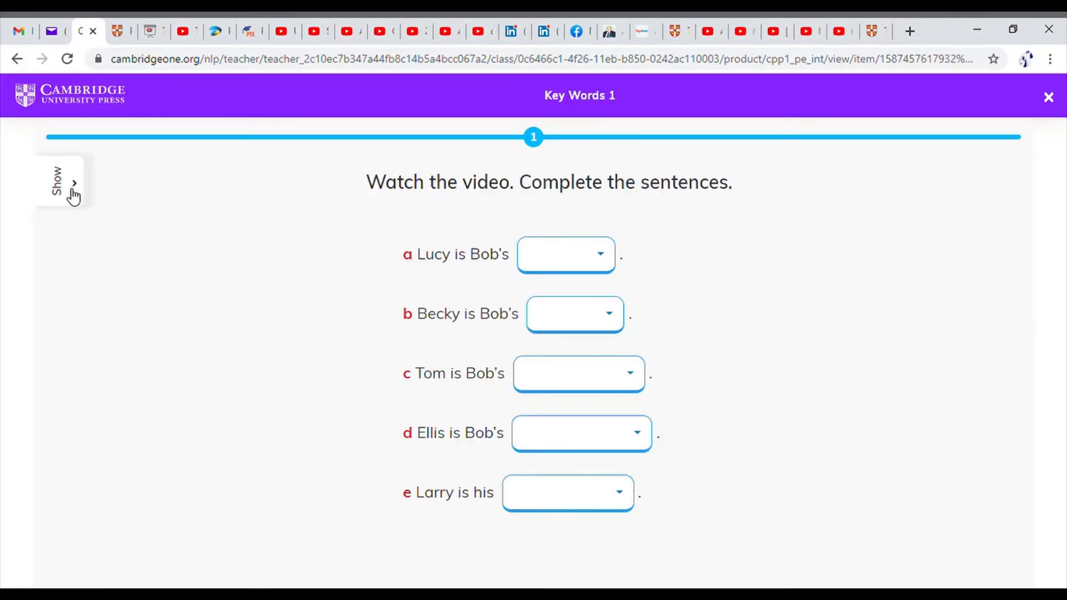
click(73, 195)
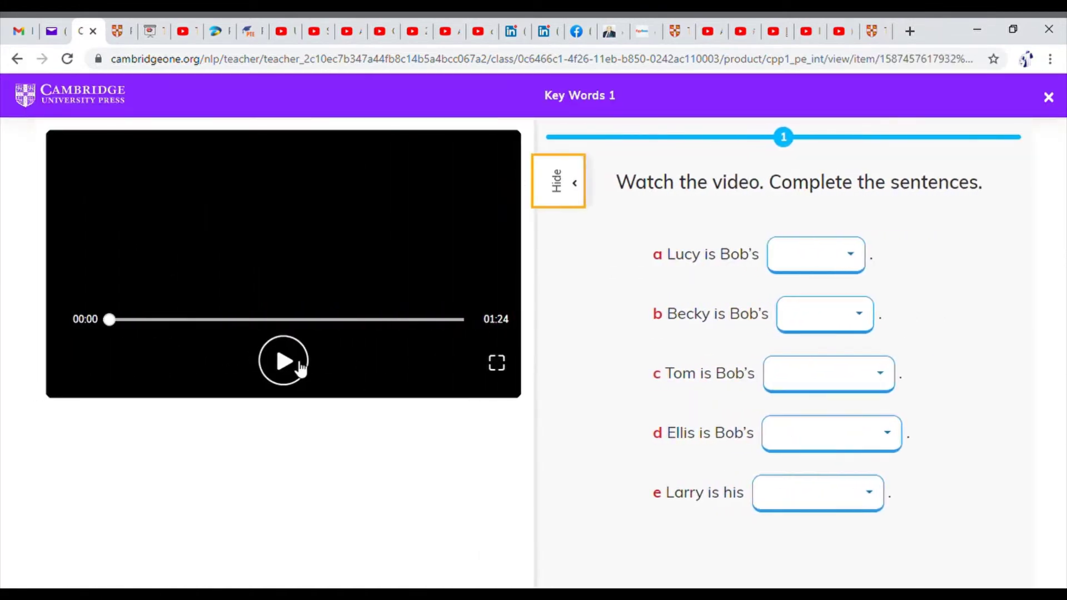
click(284, 361)
Step: Answer sentences a–e with sister, mother, grandfather, mother, brother and check the answers
click(827, 269)
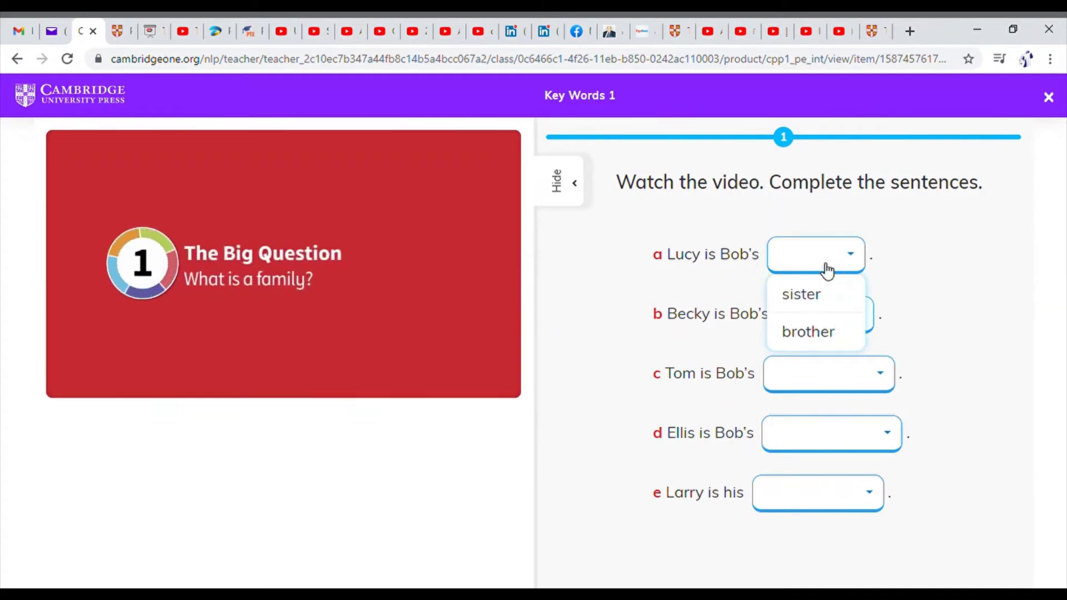
click(826, 305)
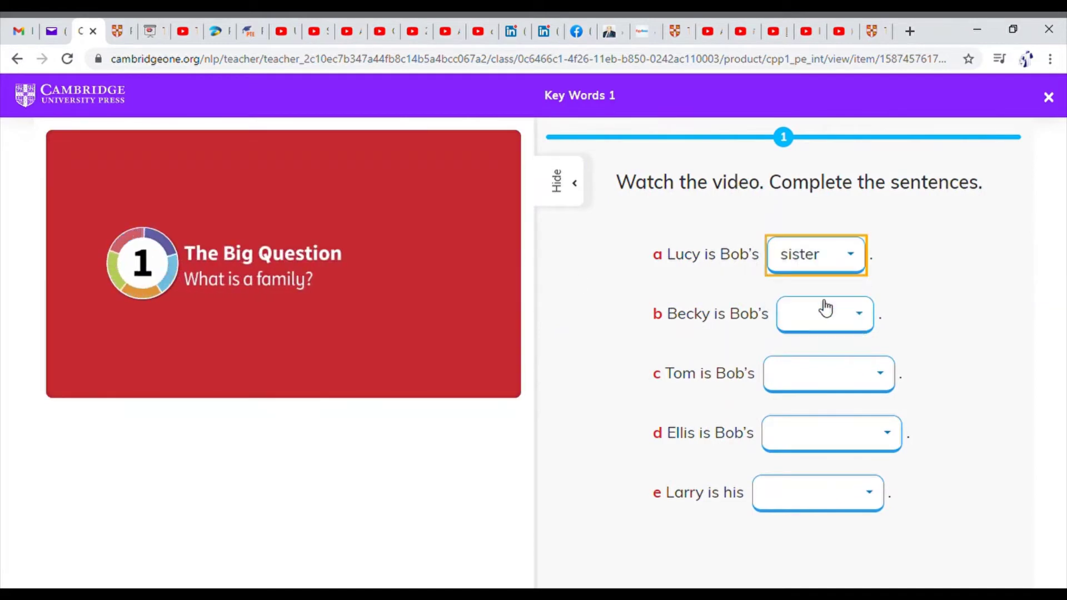
click(826, 312)
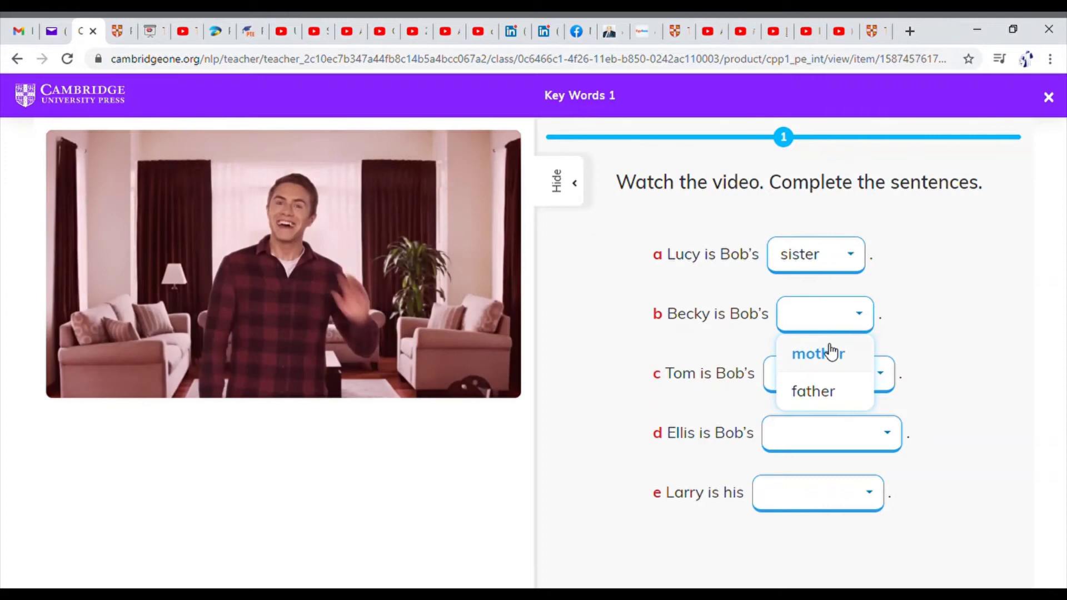
click(831, 352)
click(837, 381)
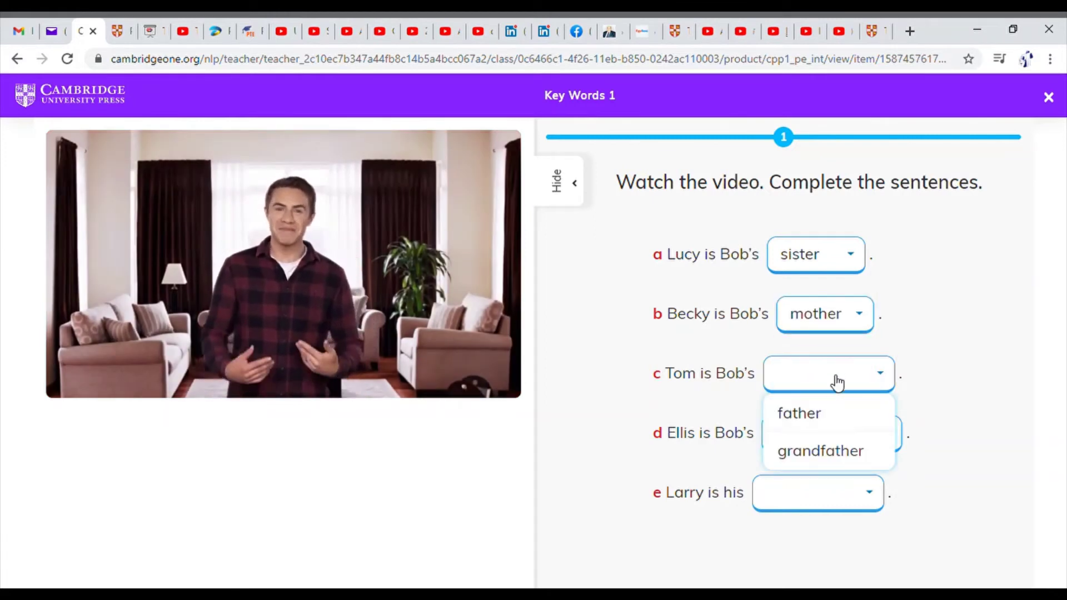
click(818, 447)
click(827, 449)
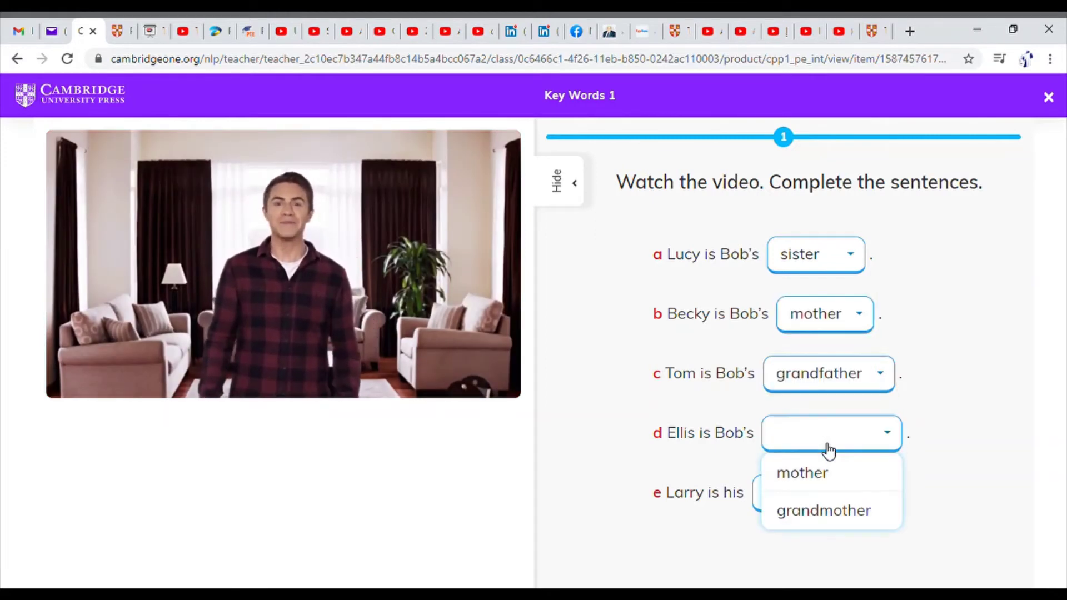
click(824, 474)
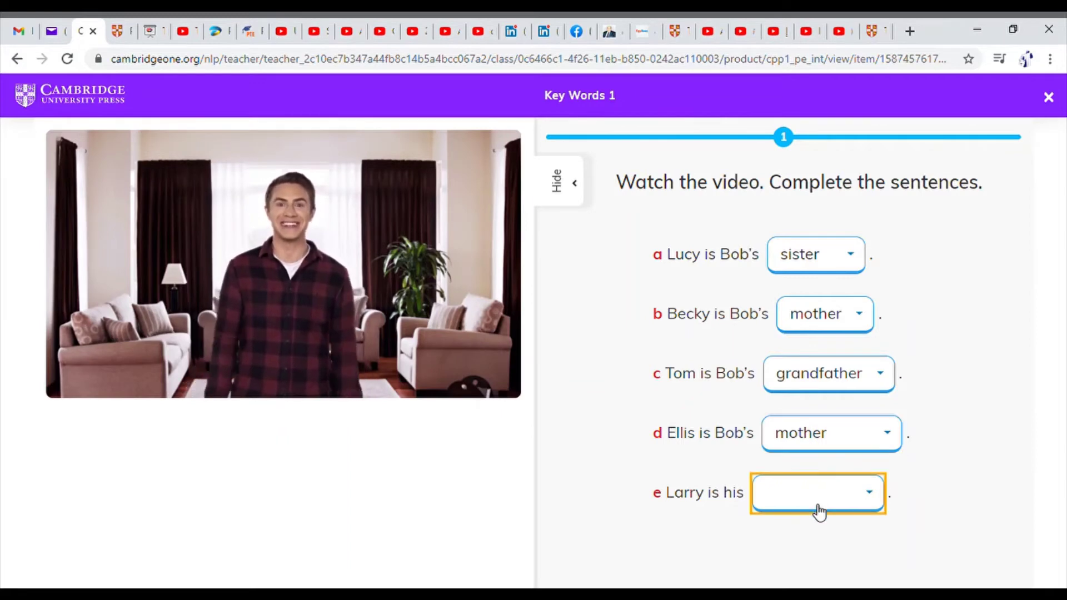
click(817, 510)
click(792, 467)
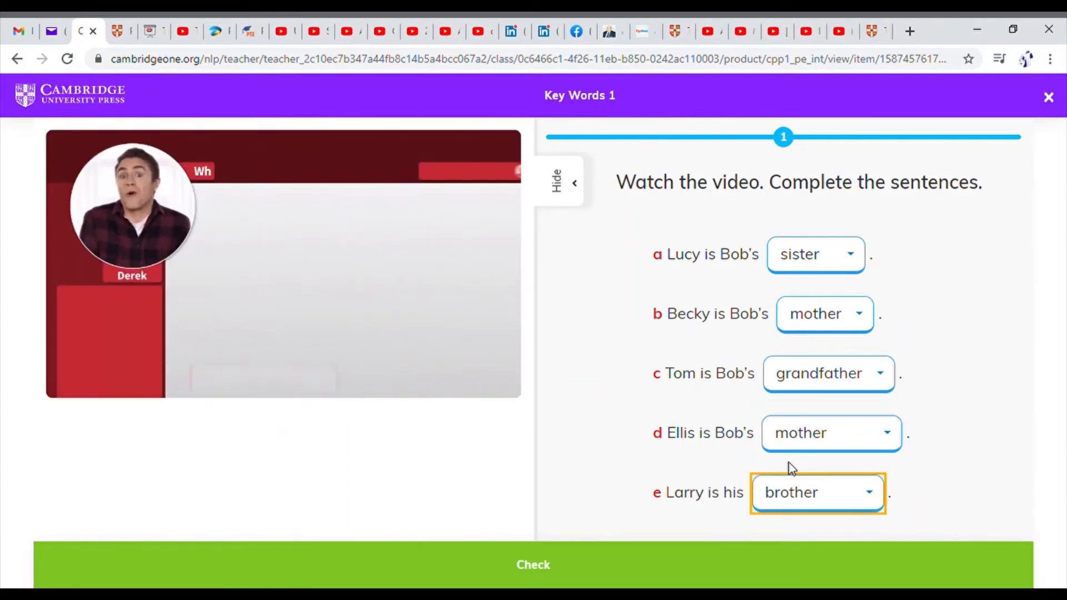
click(505, 572)
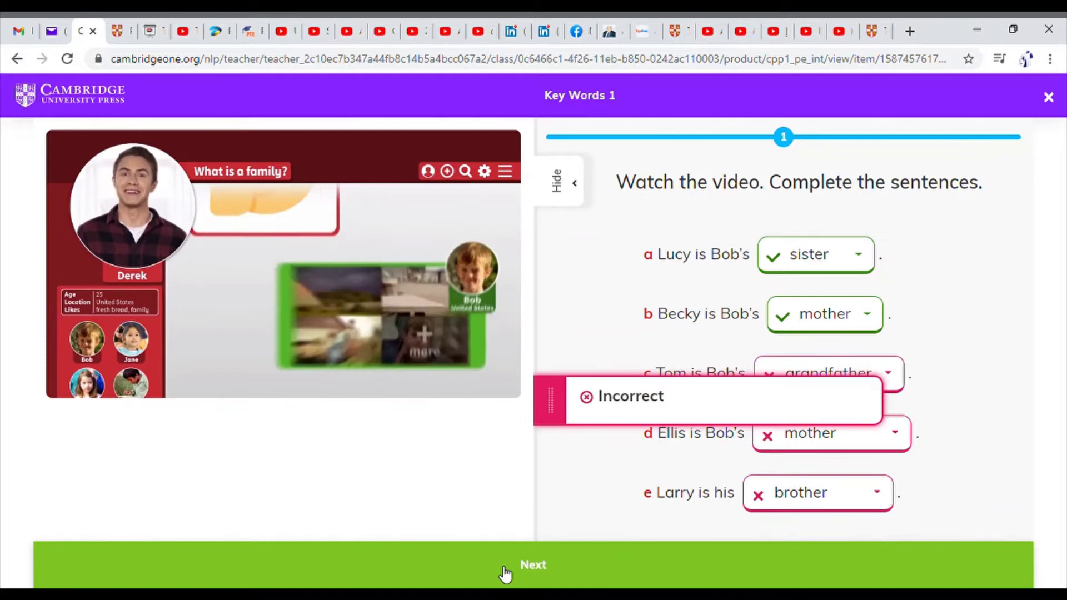
Step: Pause the exercise video and go back to the course page
mouse_move(251, 345)
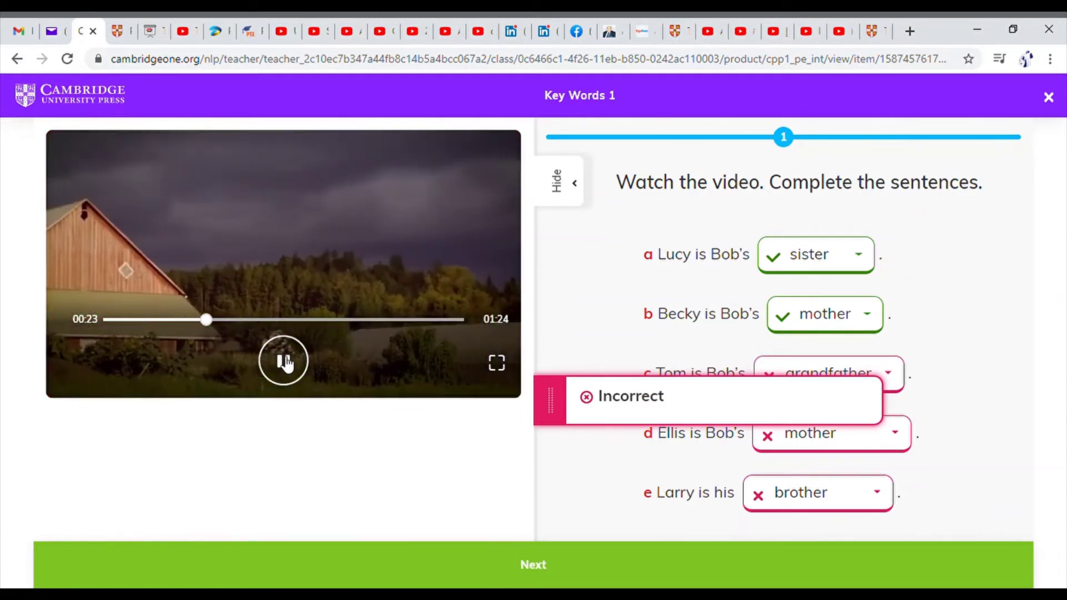
click(285, 362)
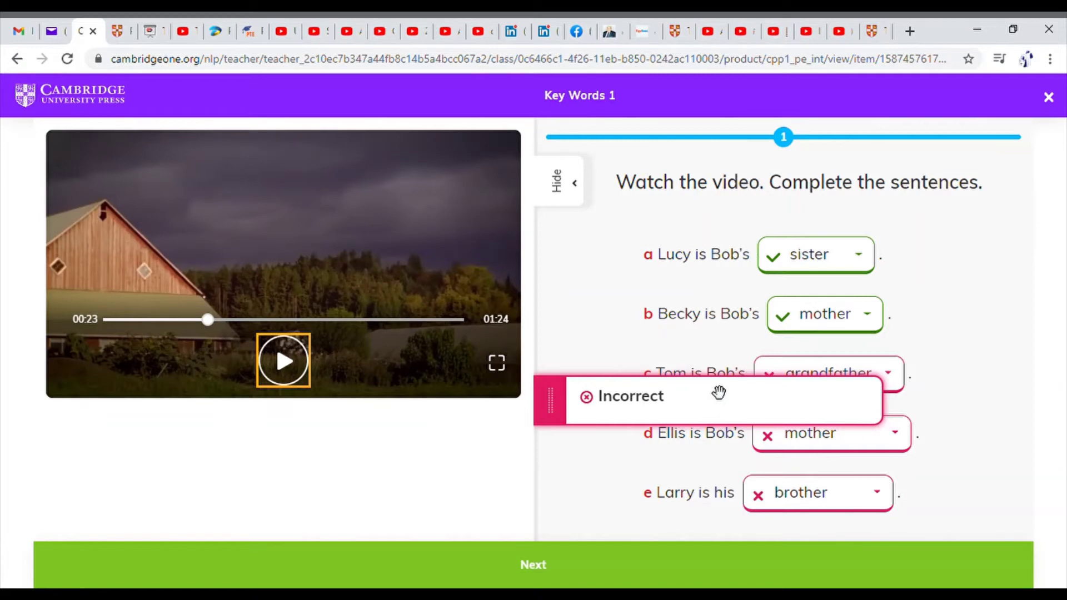
click(17, 60)
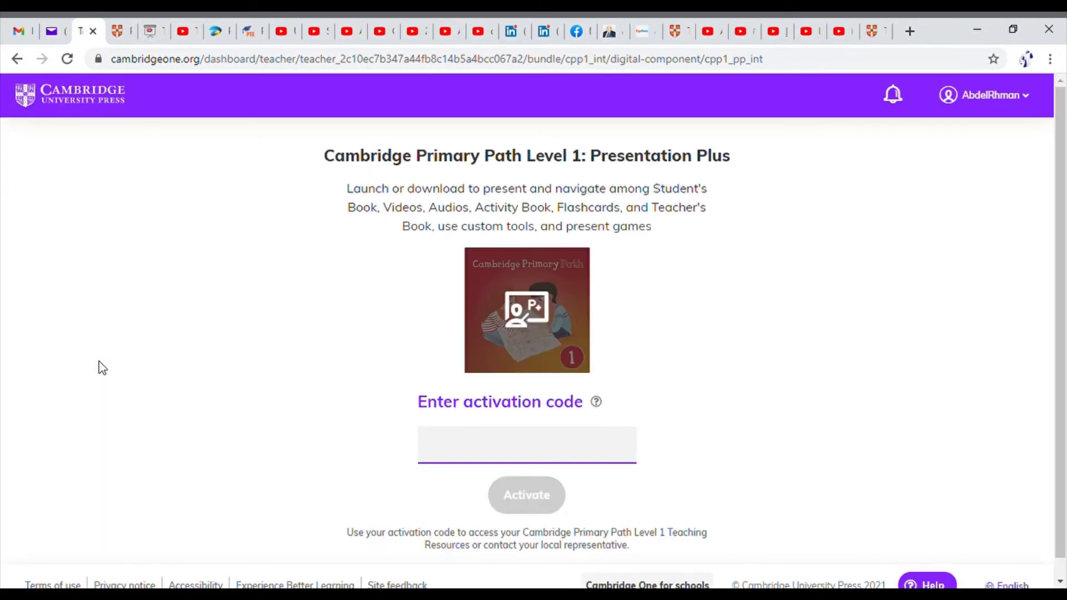
Step: Type the Presentation Plus activation code into the activation code field
click(463, 439)
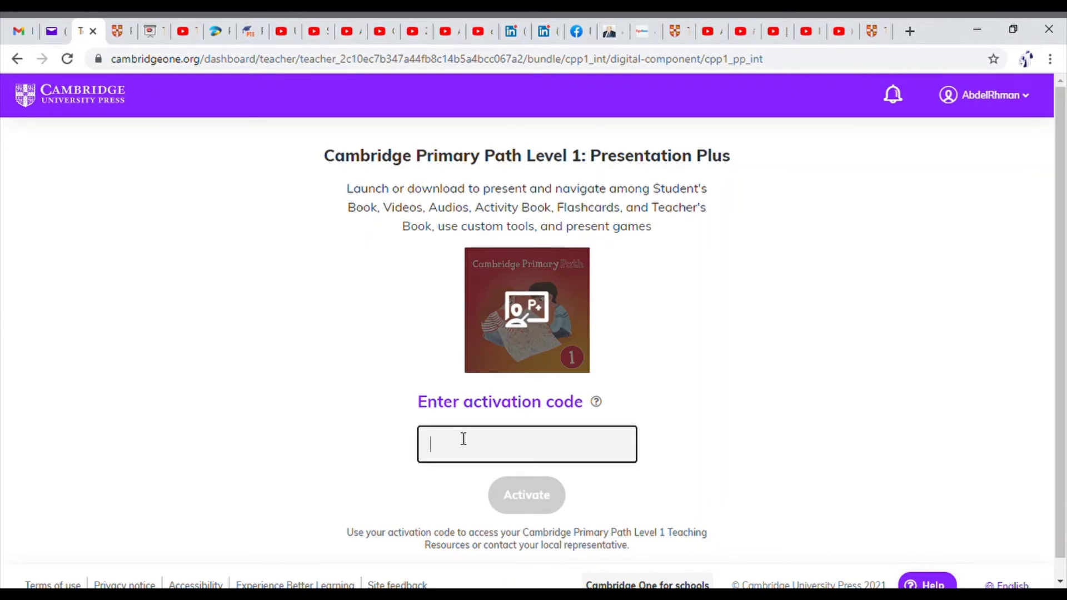
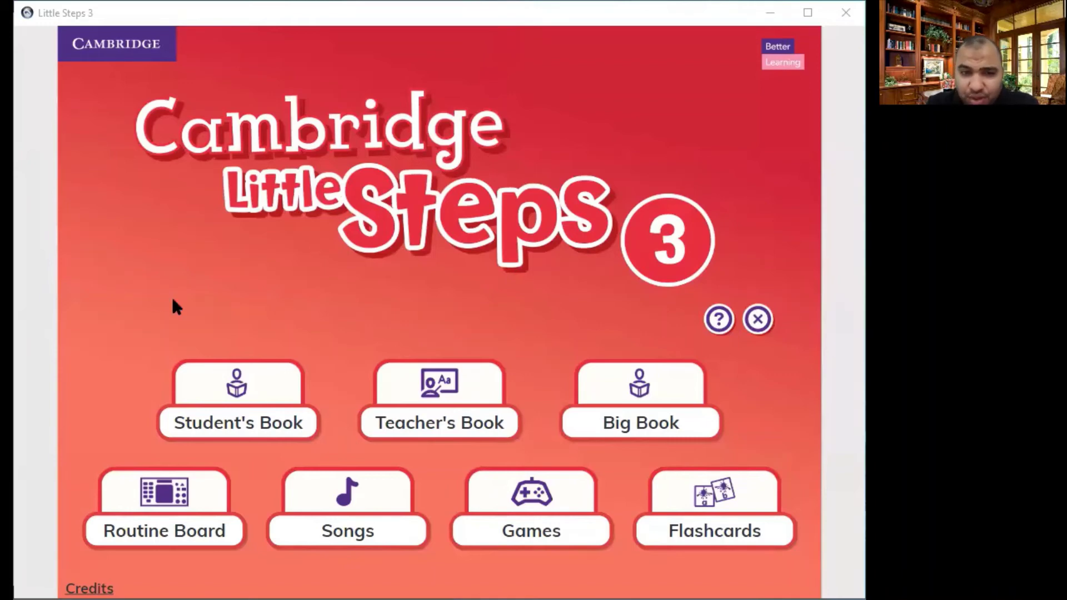
Step: Open the Student's Book, switch to Unit 2, and page forward three times to the Literacy page
click(243, 428)
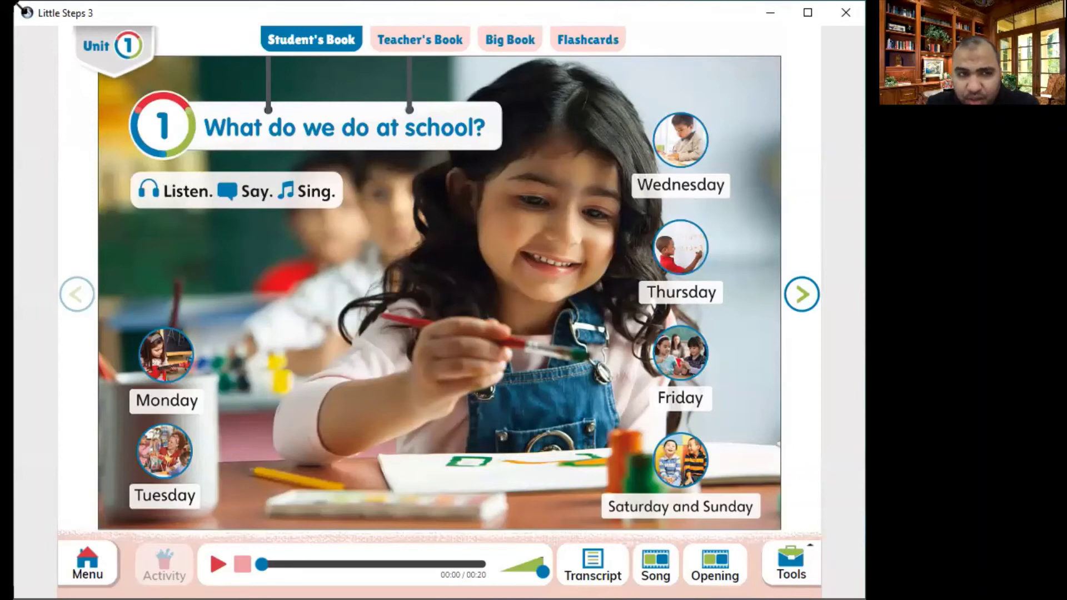
click(121, 71)
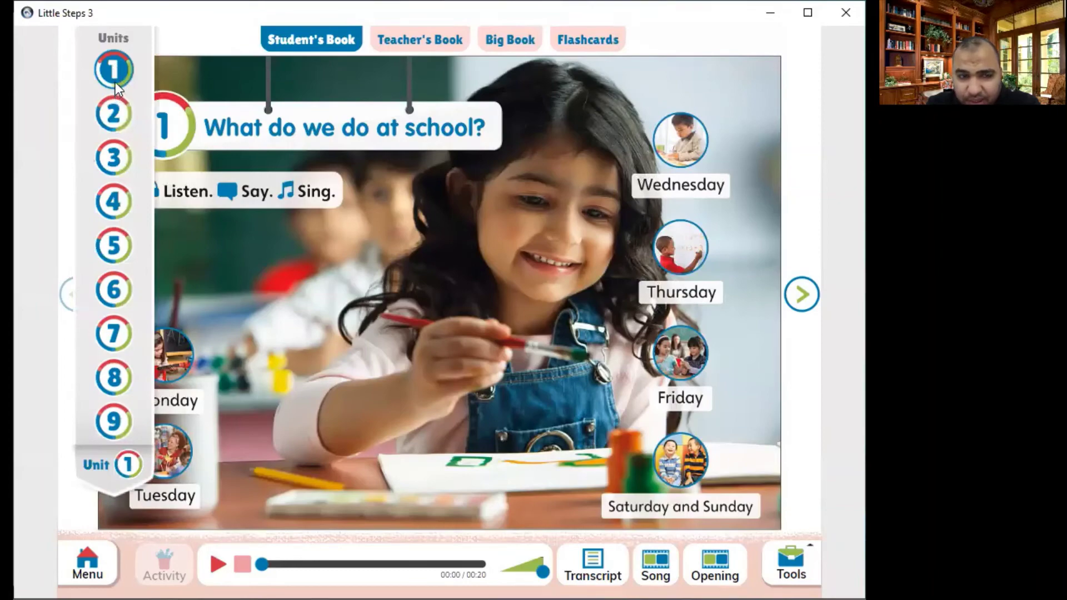
click(115, 114)
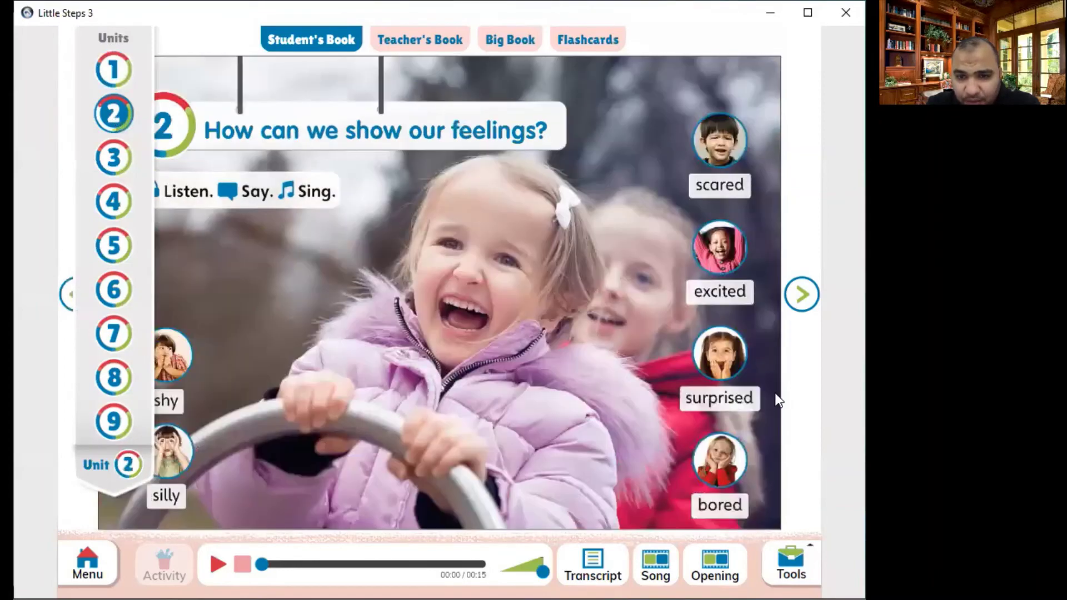
click(800, 294)
click(800, 294)
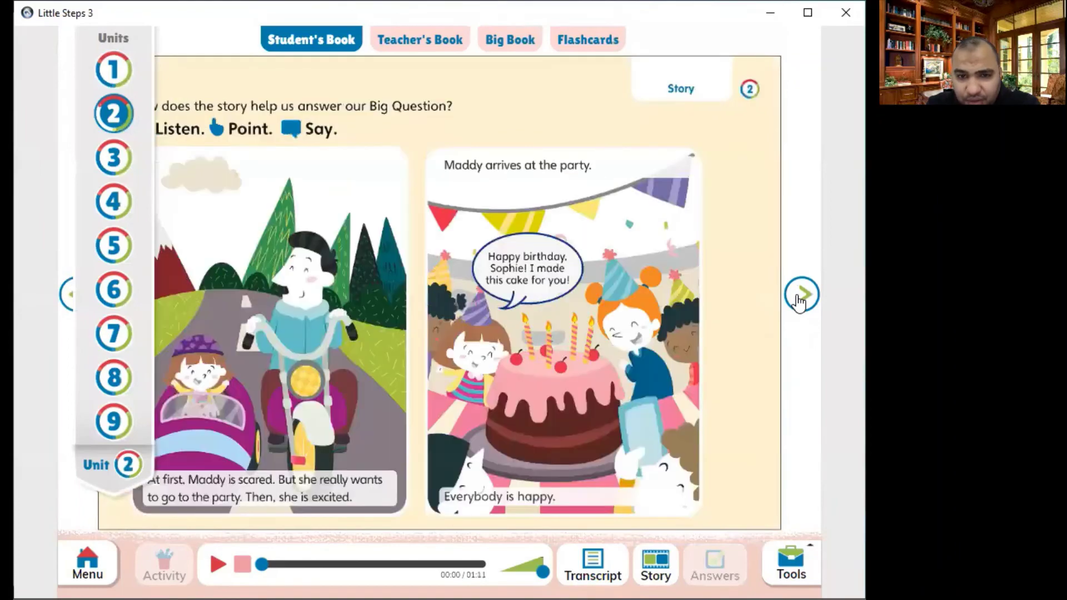
click(801, 294)
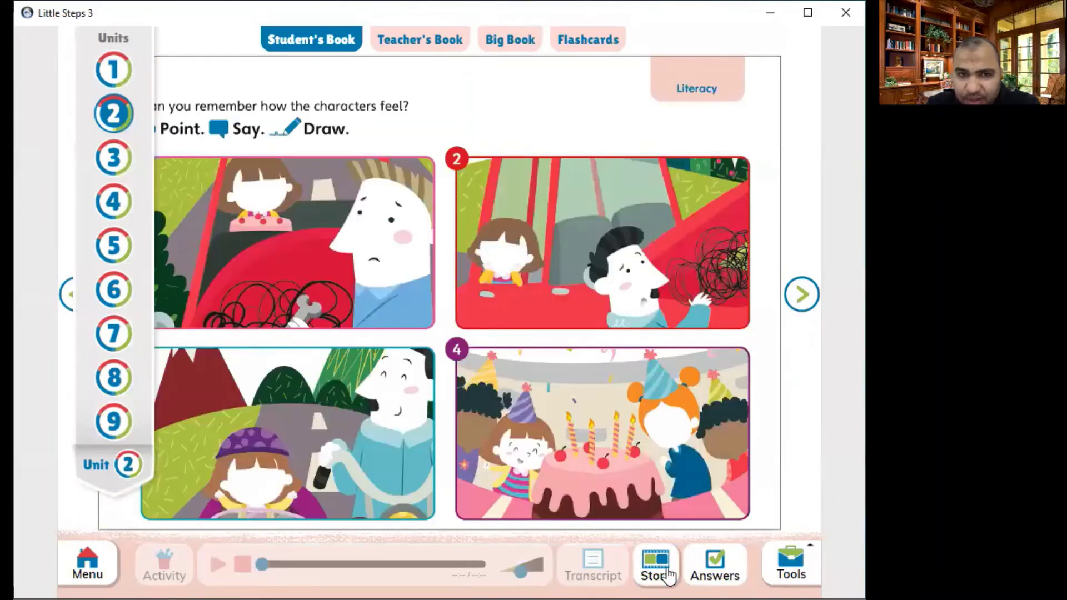
click(666, 569)
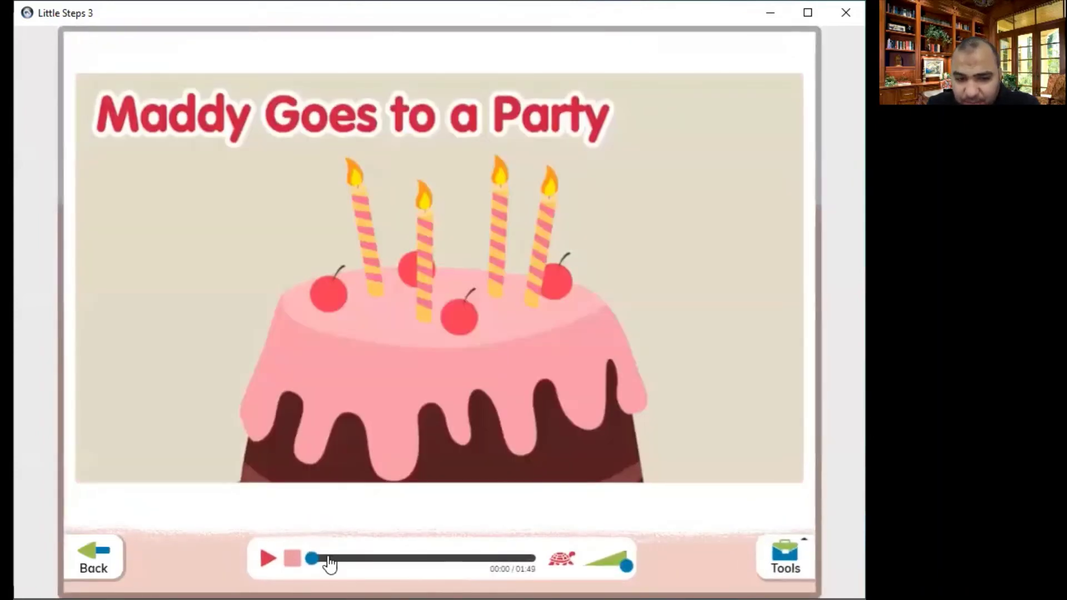
click(269, 561)
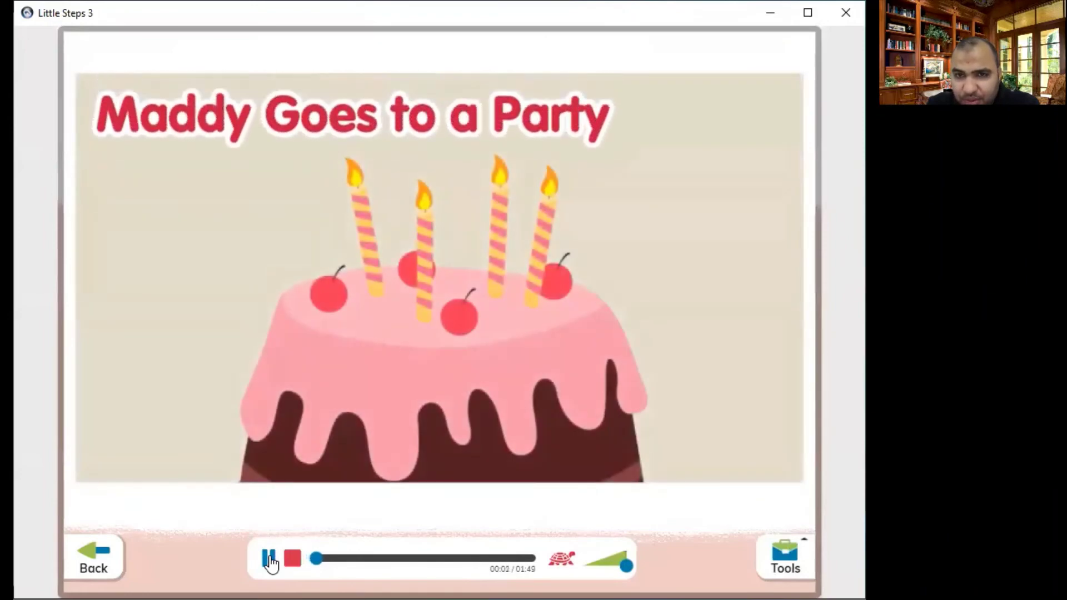
click(270, 560)
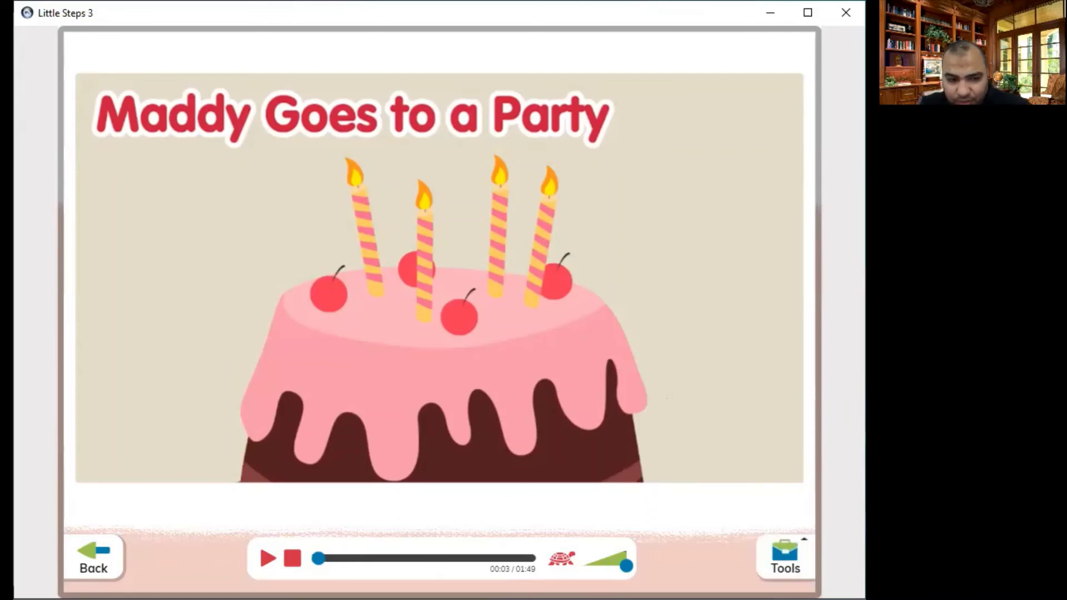
Step: Leave the story, view the Teacher's Book and Big Book, then show the shy flashcard with its word hidden
click(106, 578)
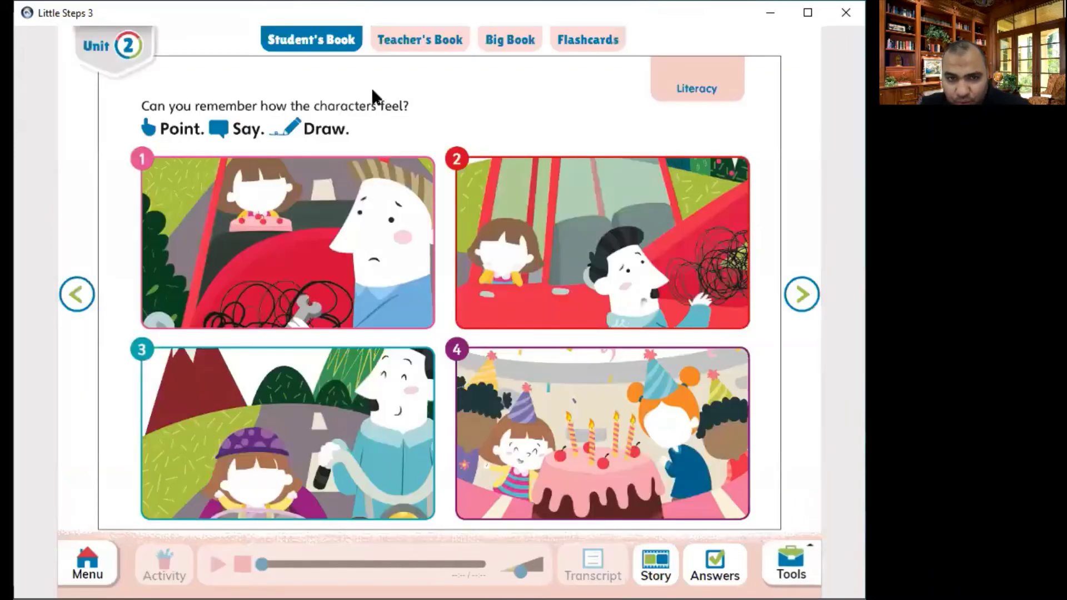
click(443, 47)
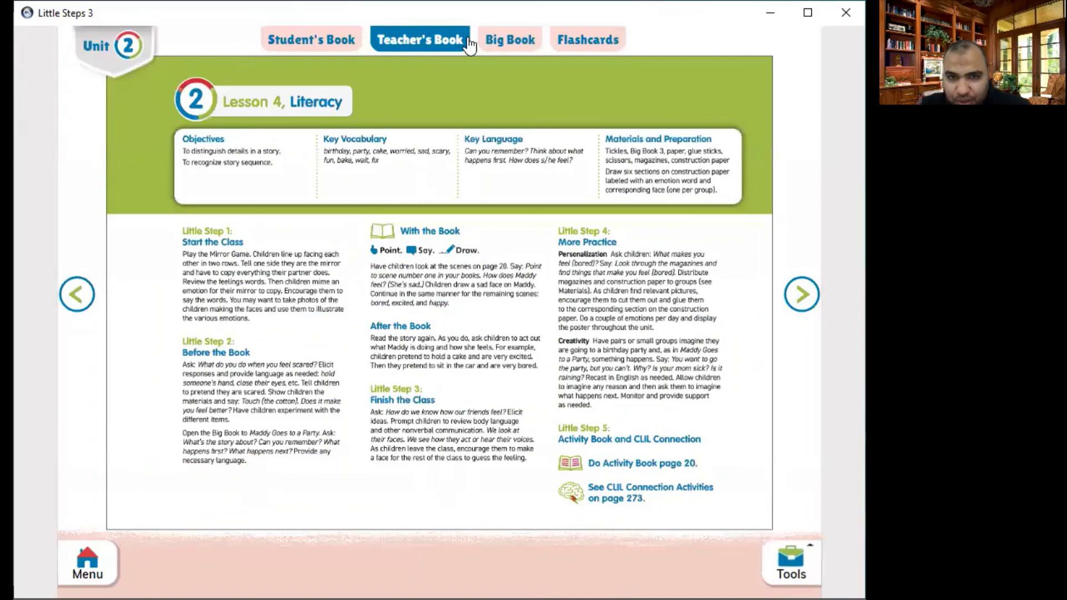
click(505, 50)
click(580, 45)
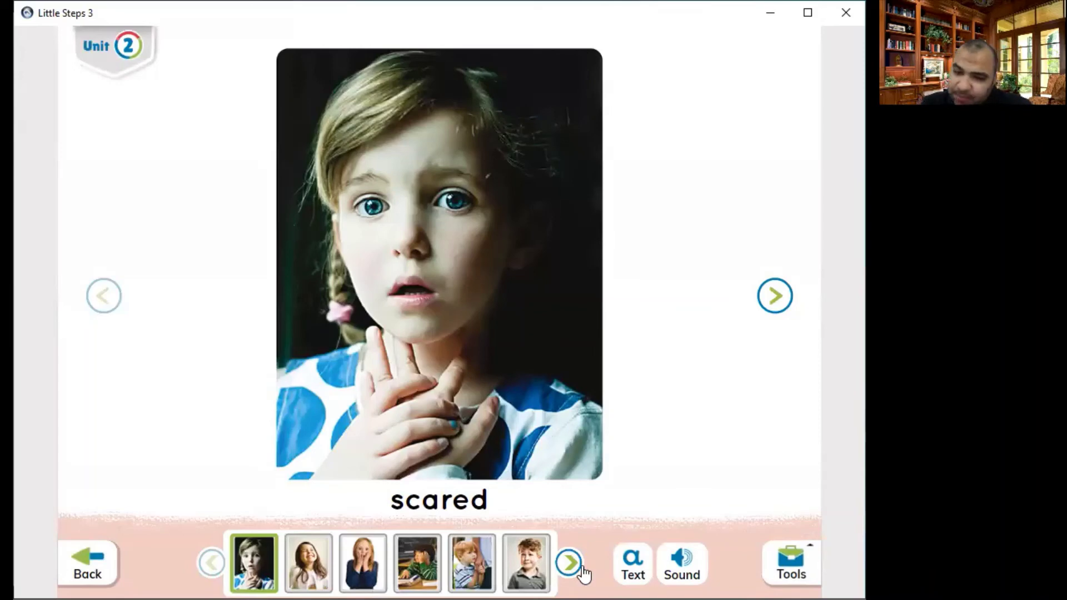
click(477, 564)
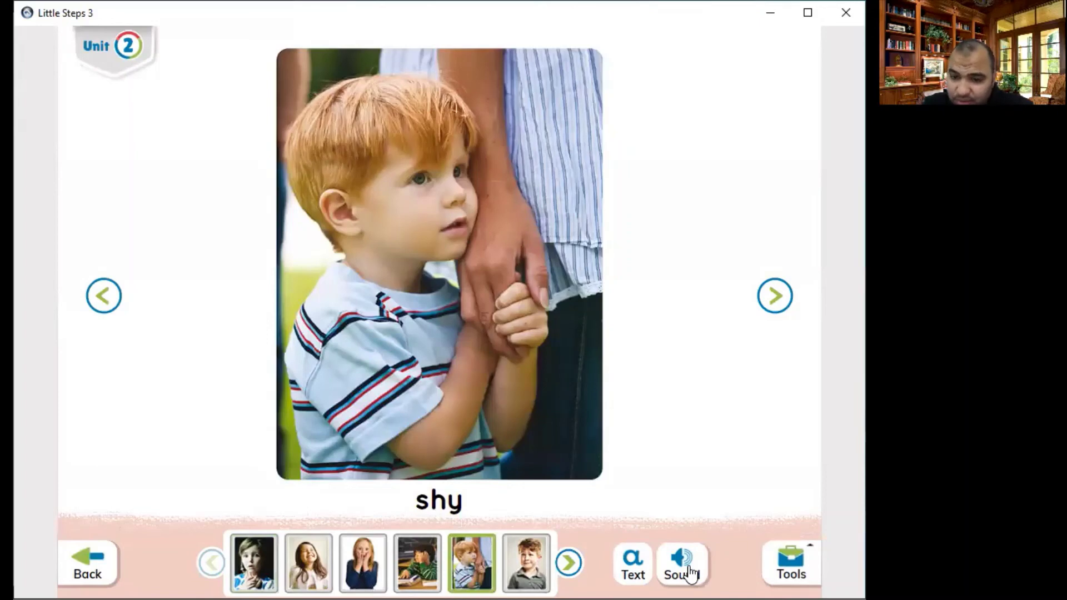
click(629, 572)
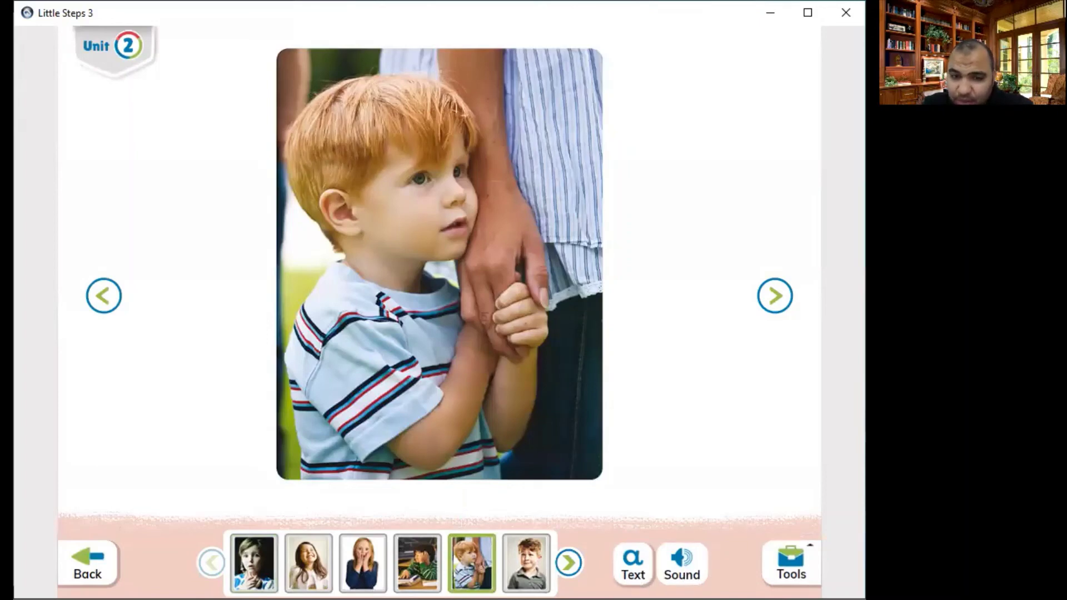